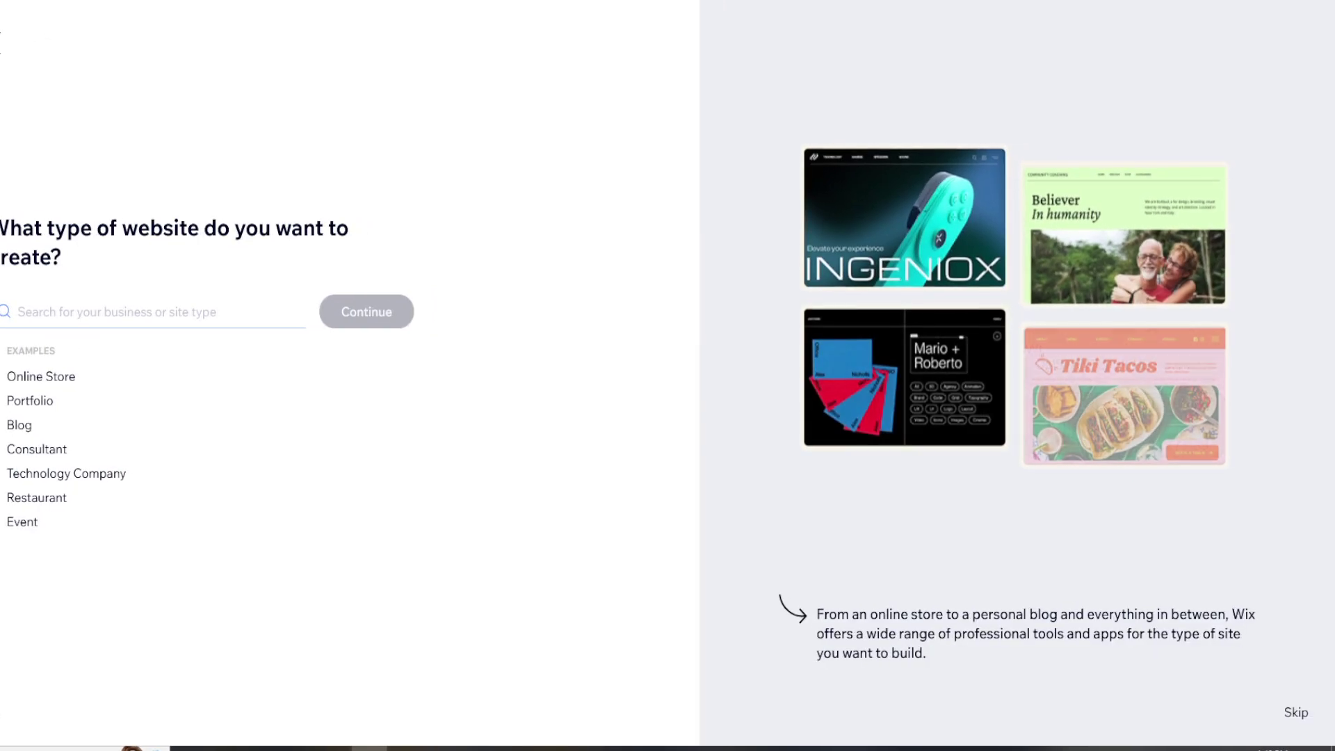
Skip the site-type question and name the website SoapyFanClub
click(1295, 712)
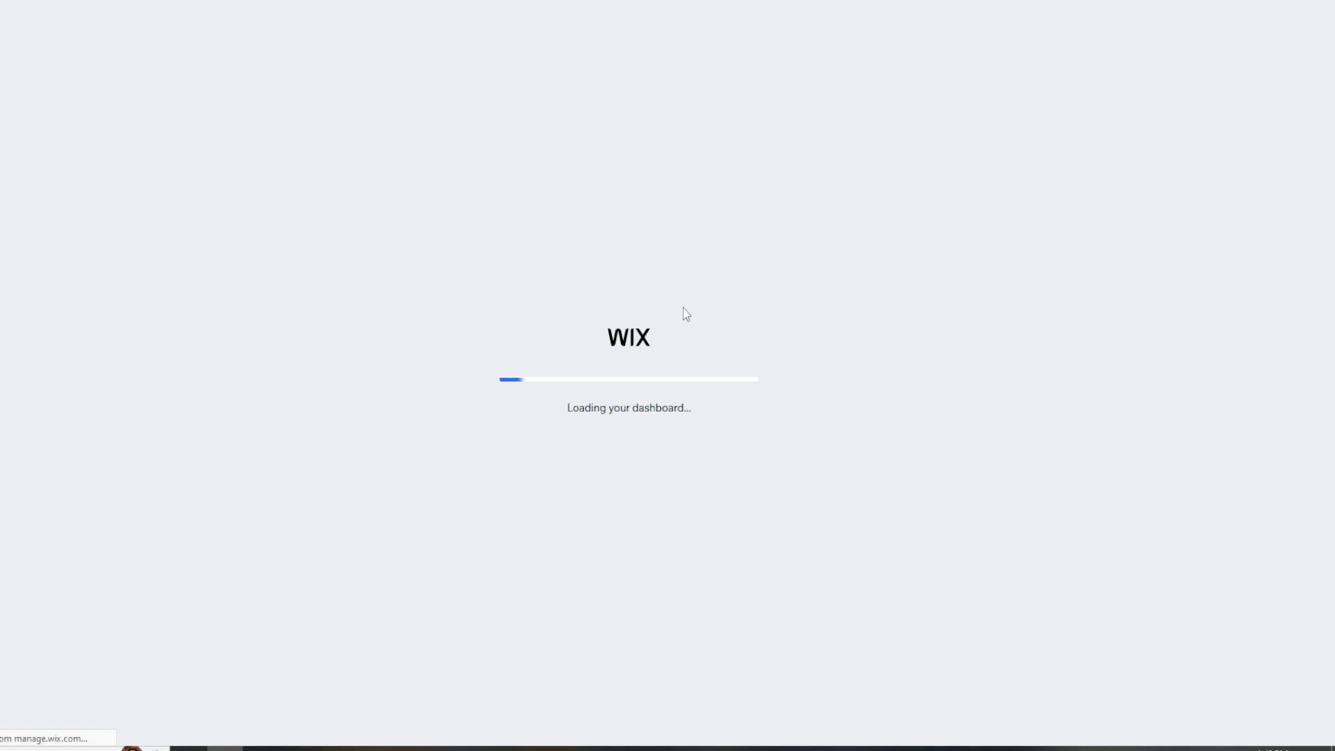
text(SoapyFanClub)
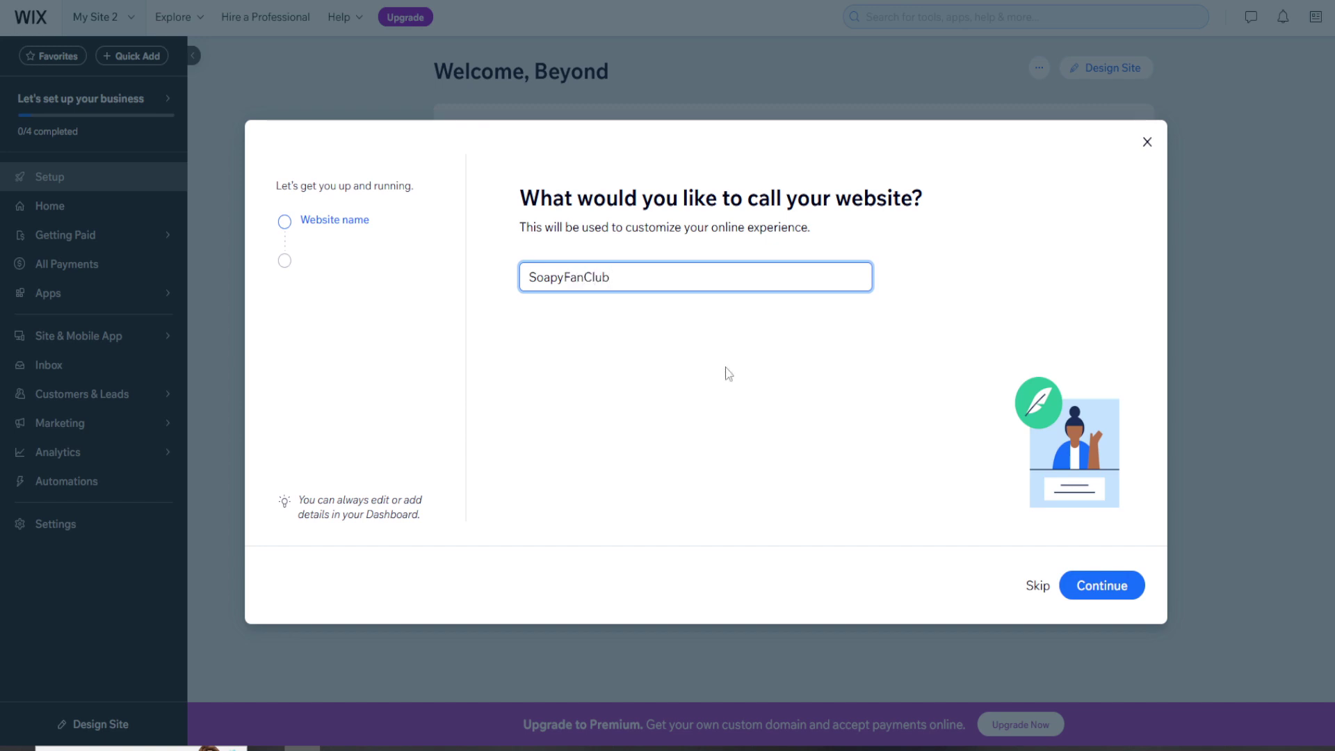
click(1095, 586)
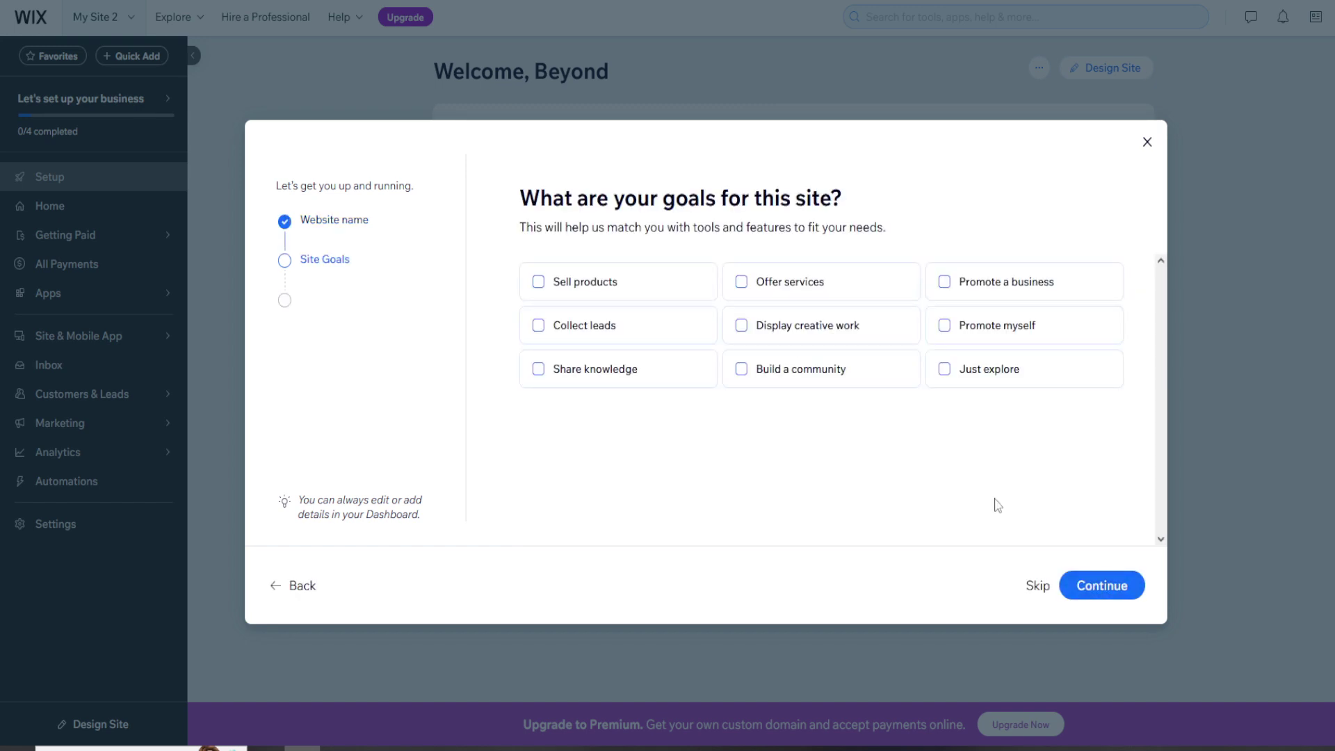
Skip the goals and apps questions and continue to the dashboard
click(1036, 586)
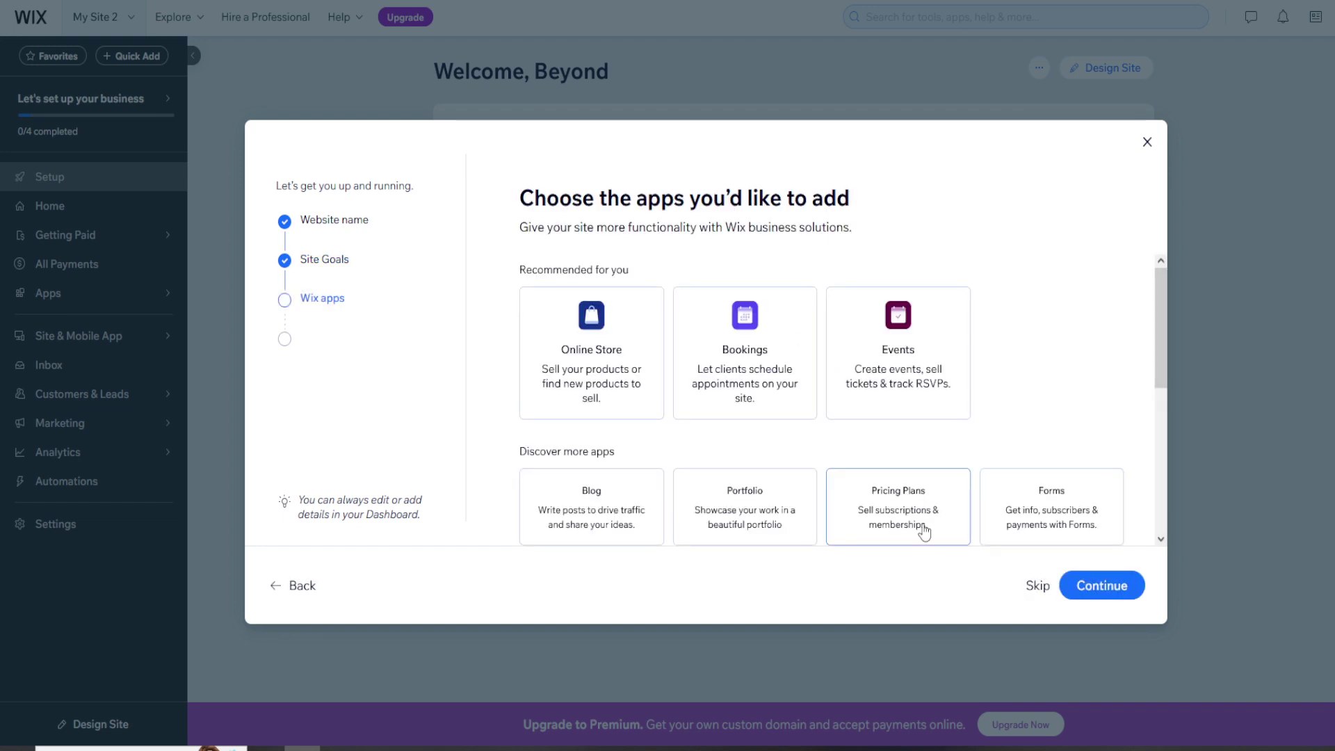
scroll(1099, 422, down, 1)
scroll(1084, 427, down, 3)
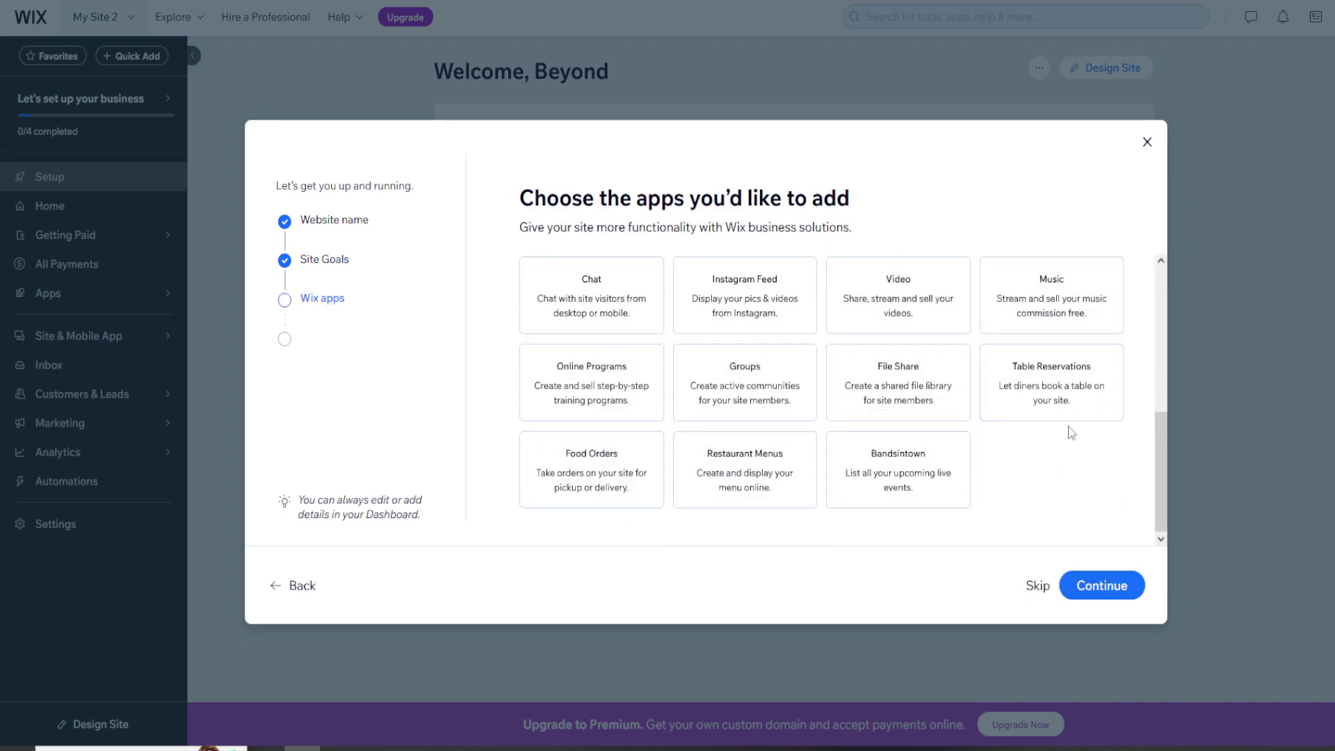
click(1037, 586)
click(749, 412)
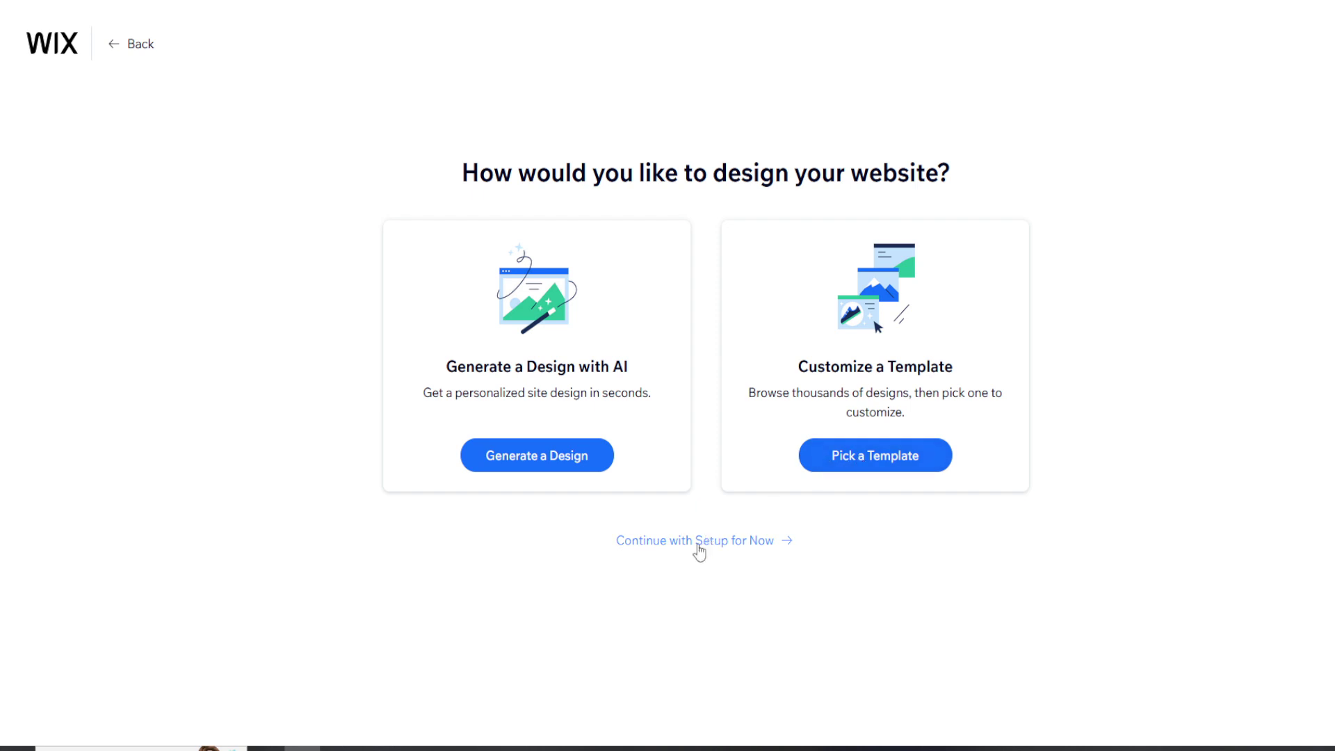
Filter the templates to blank ones and edit the Start from Scratch template
click(862, 462)
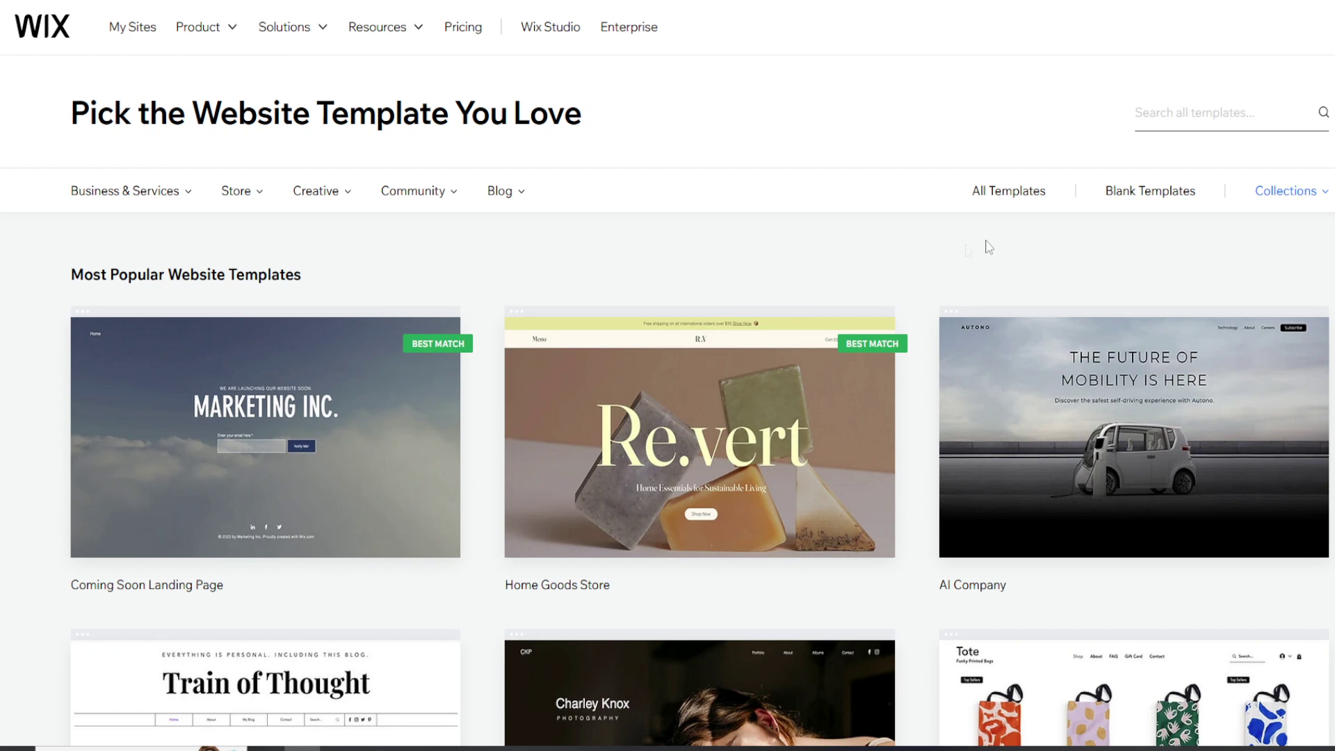
click(1171, 198)
mouse_move(335, 431)
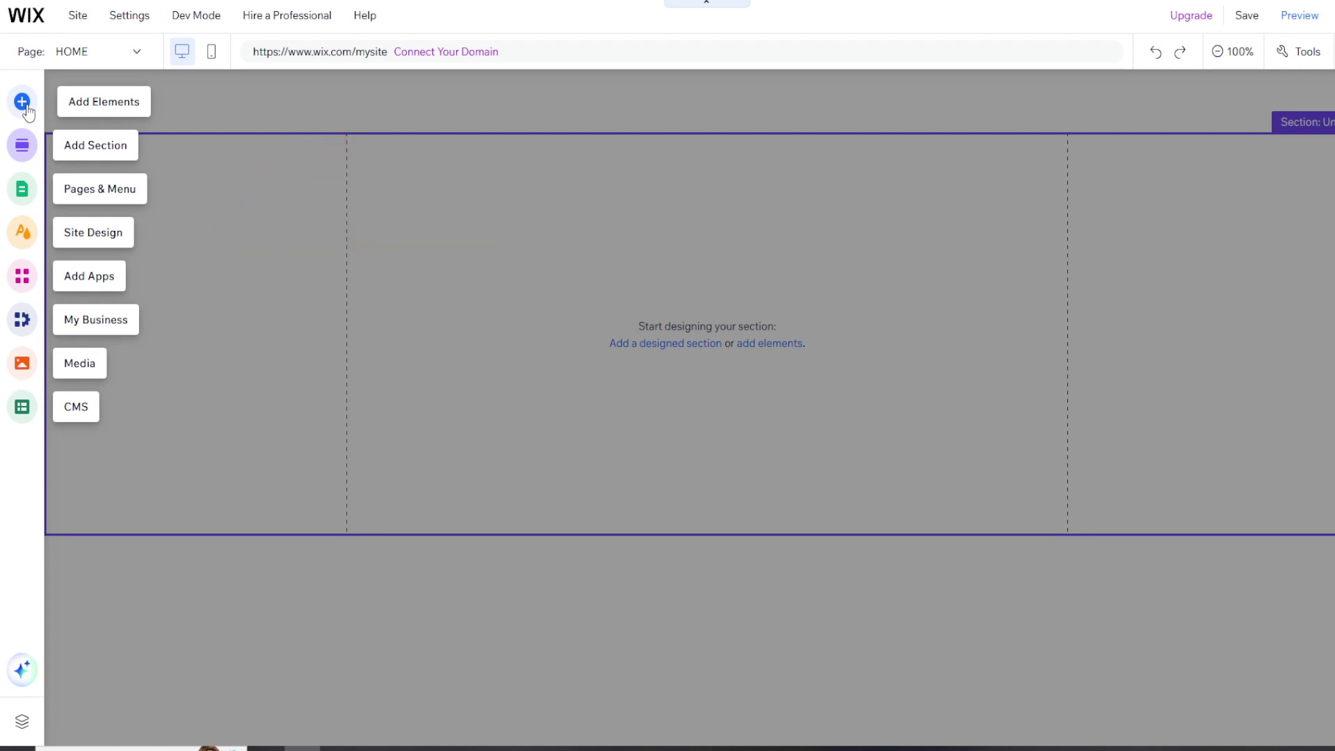
Look through the Site Design themes, then open the Color theme settings
click(23, 233)
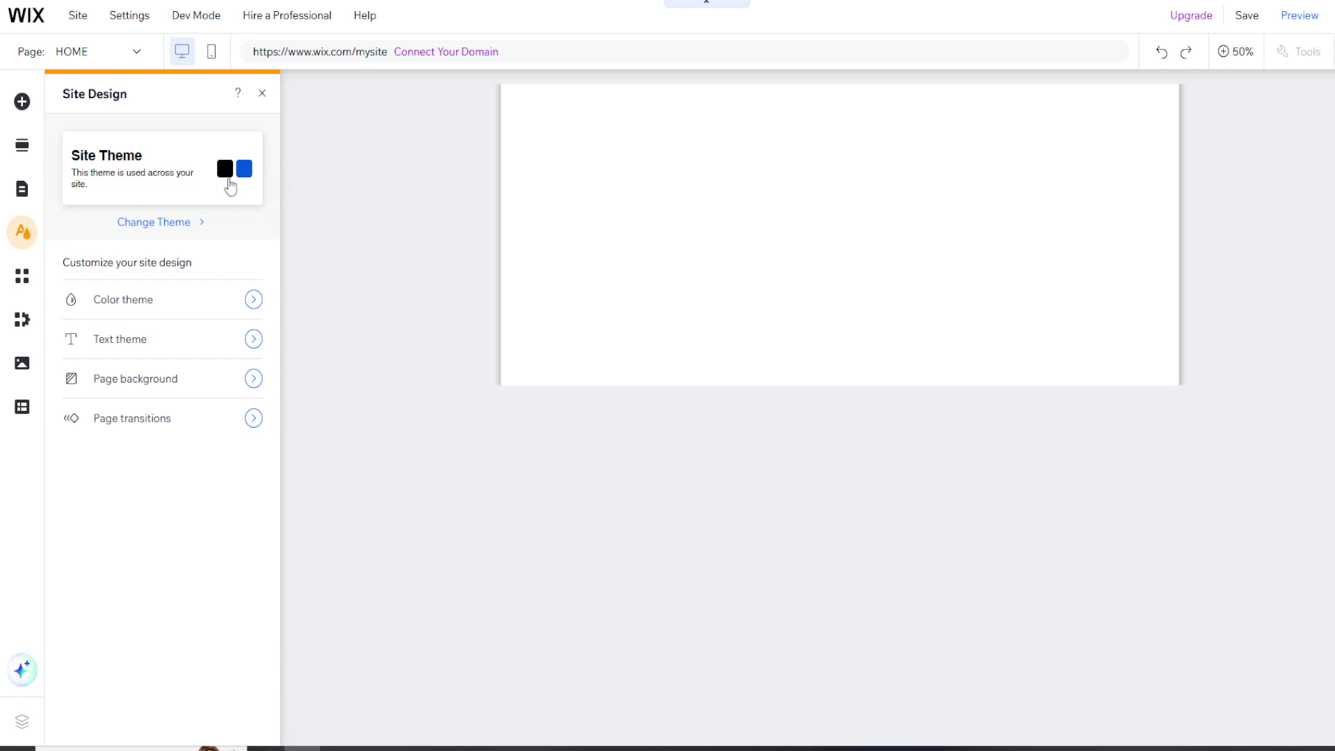
click(224, 182)
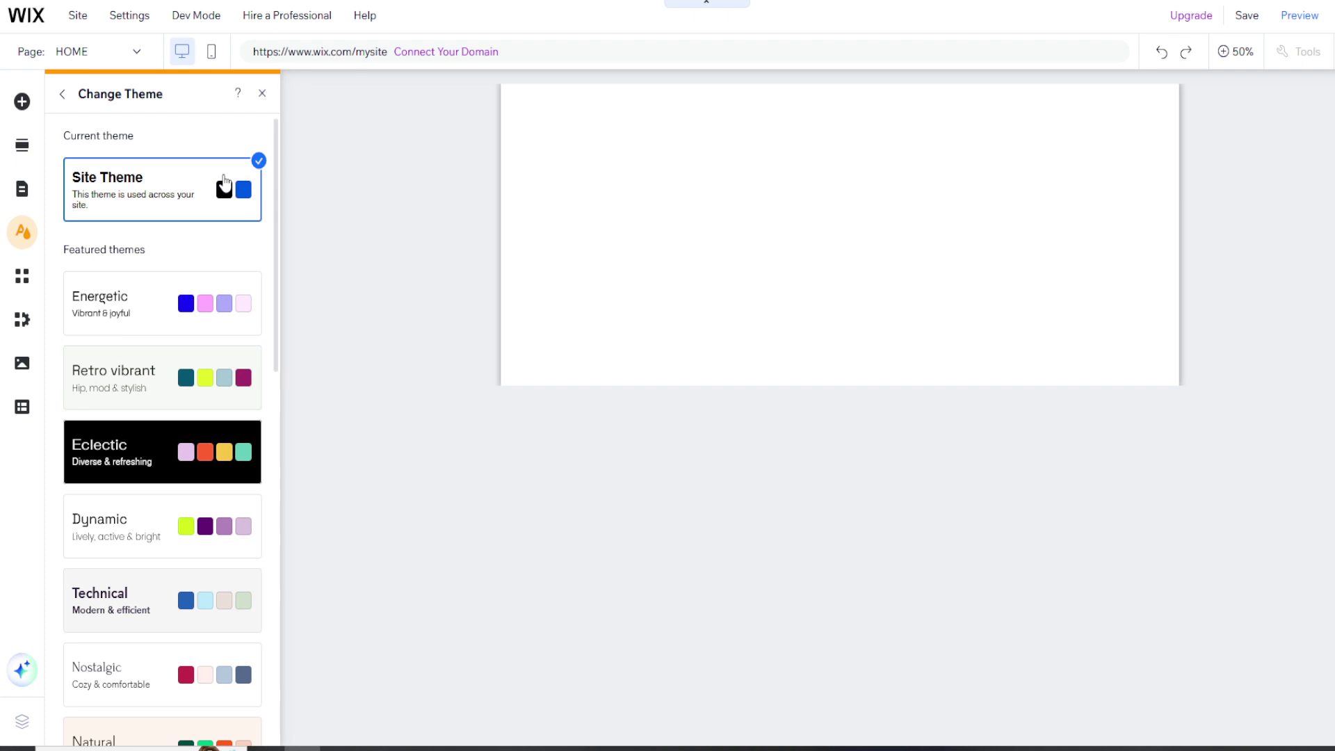
scroll(209, 336, down, 15)
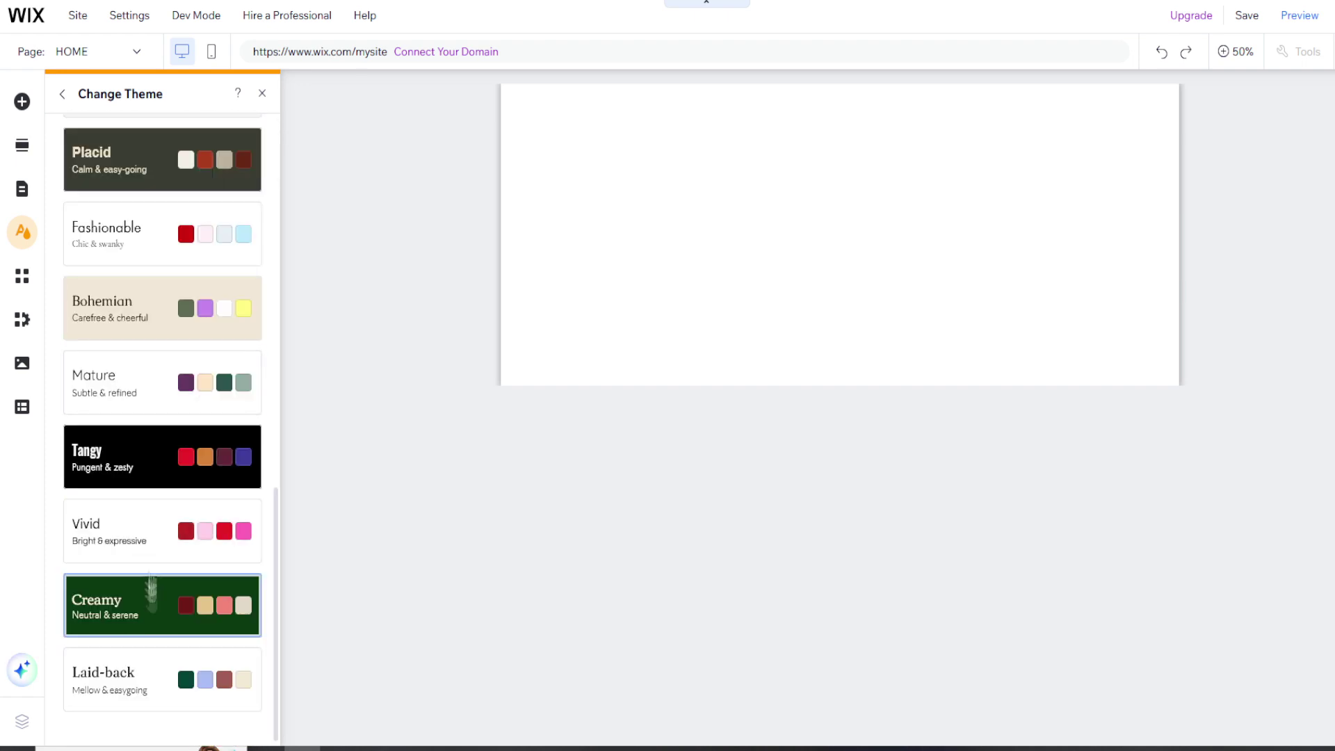
scroll(164, 352, up, 15)
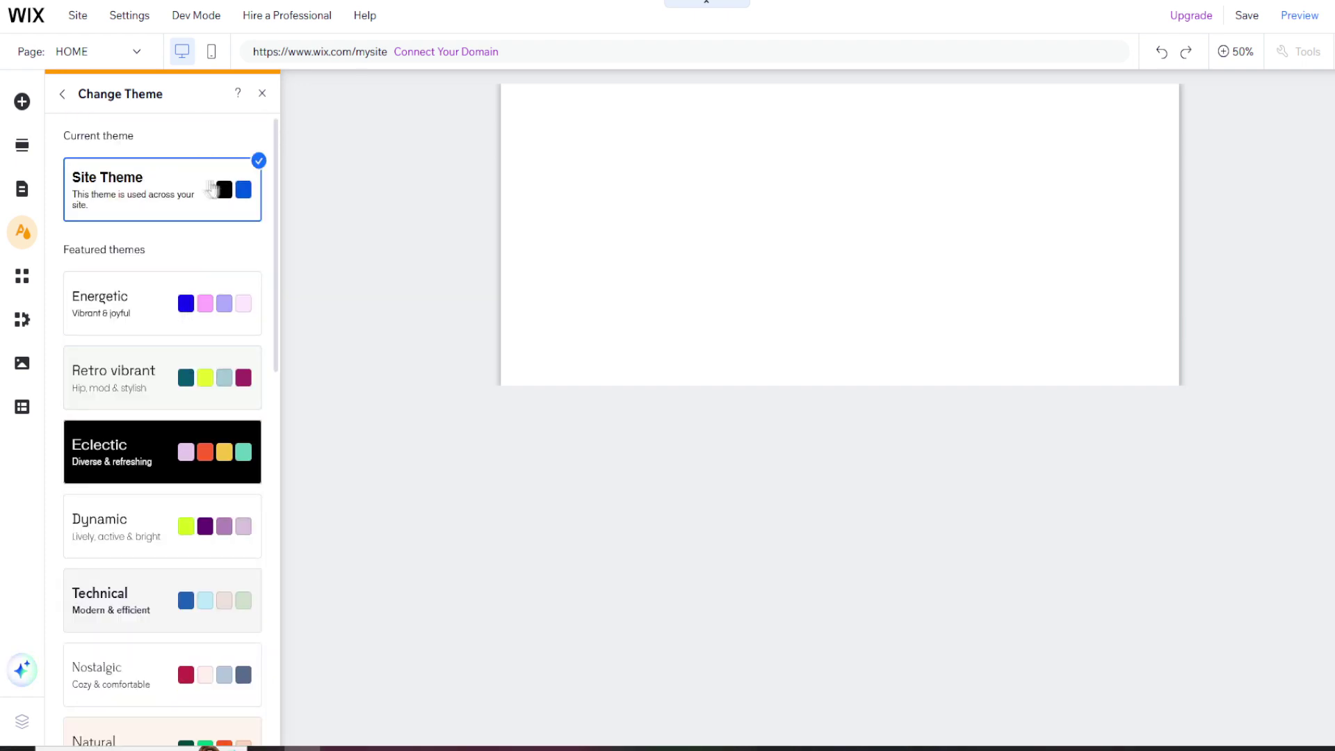
click(62, 94)
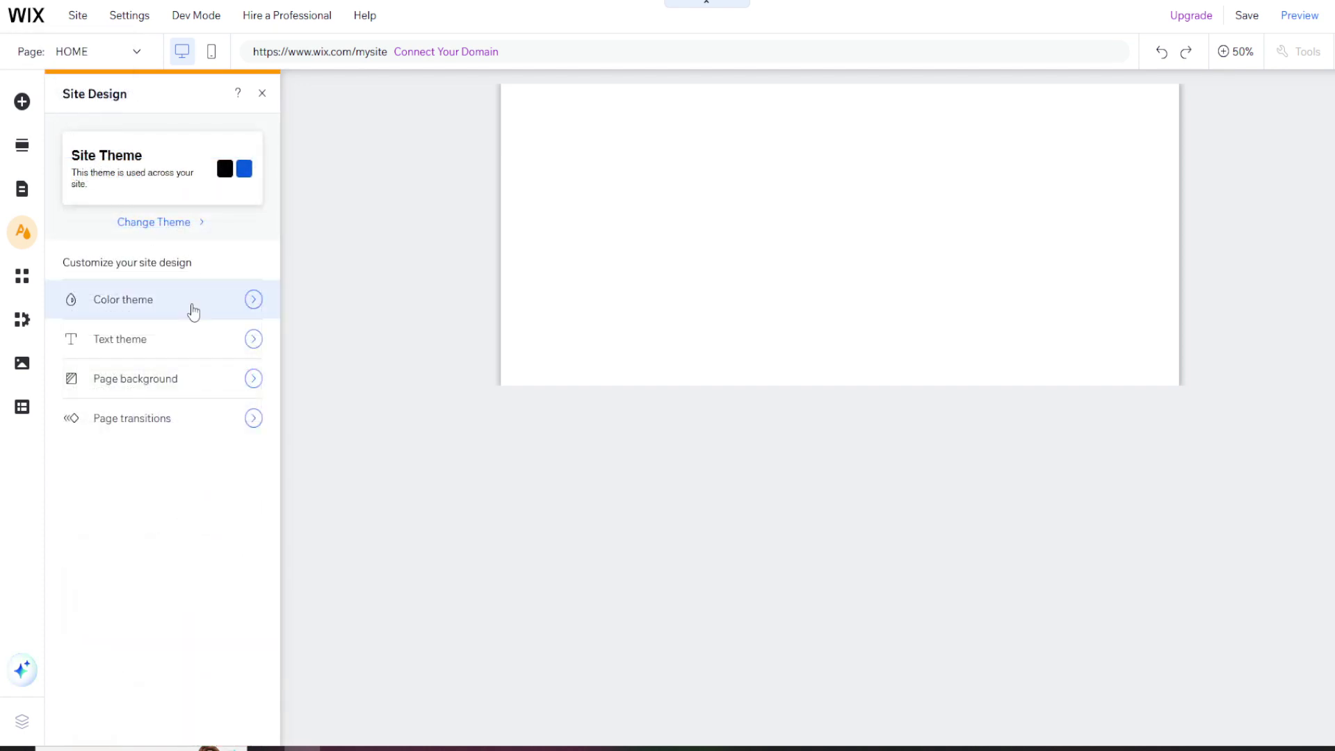
click(215, 311)
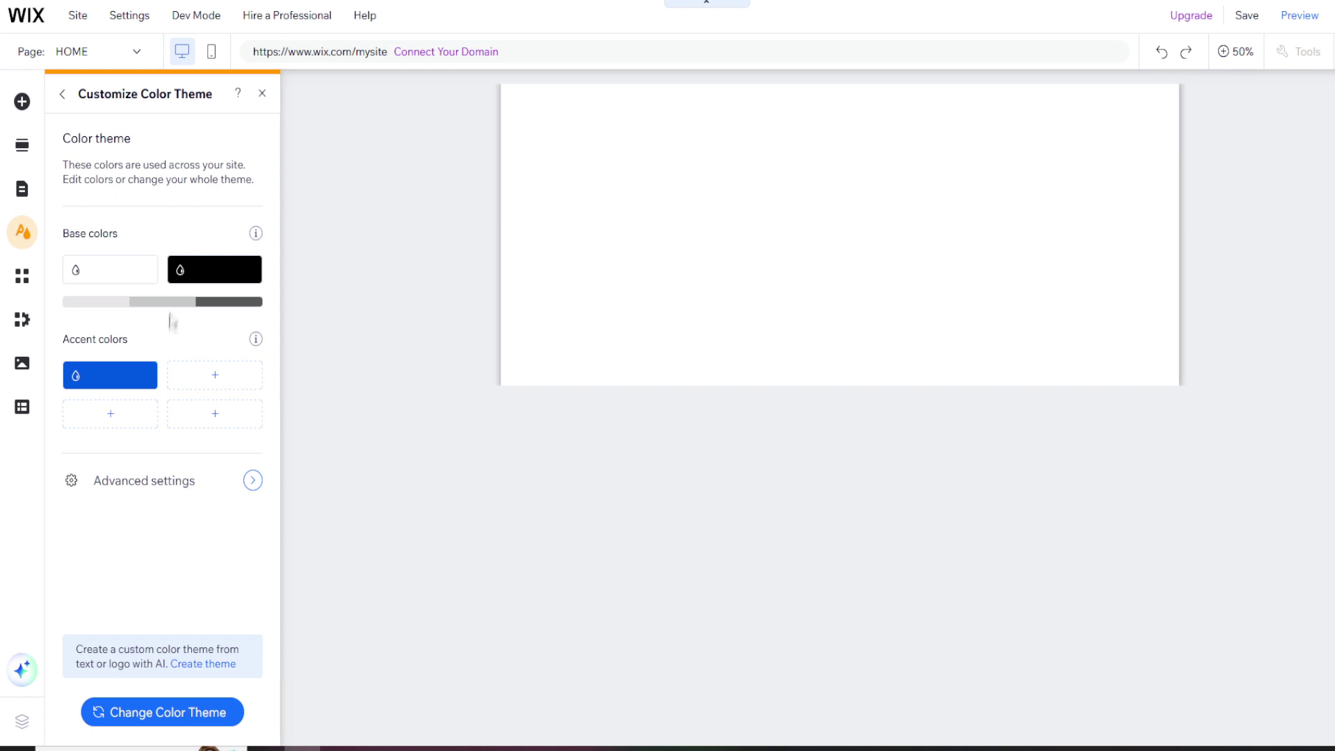
Replace the black base colour with a cyan shade and apply it
click(214, 269)
click(336, 327)
click(369, 233)
click(372, 484)
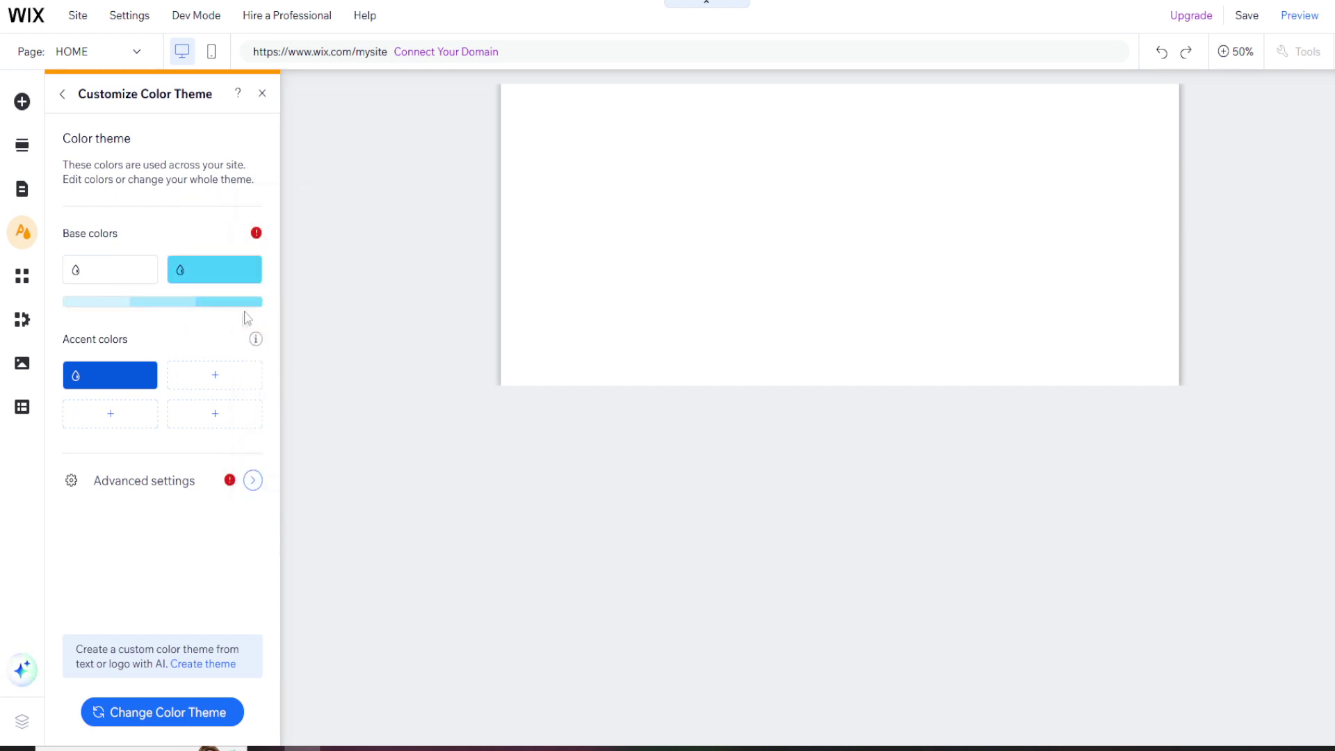
click(161, 712)
click(61, 96)
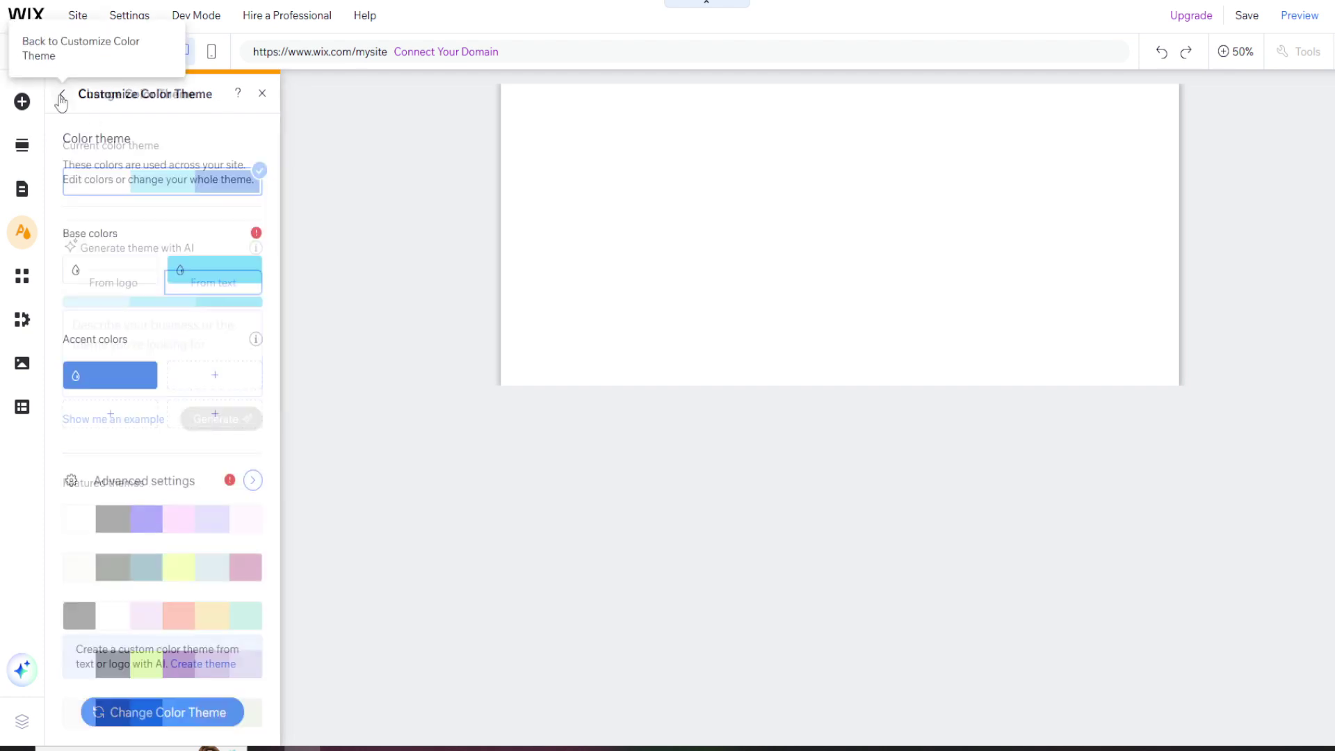
click(61, 98)
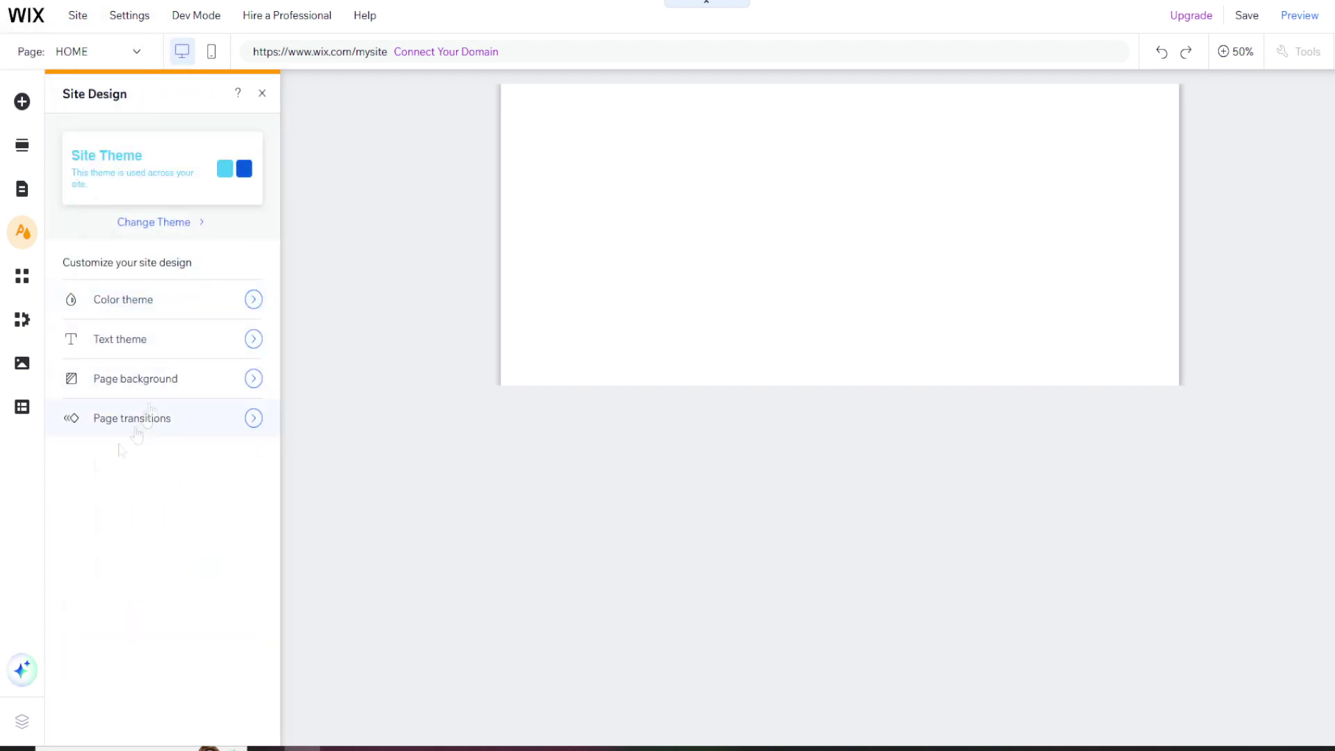
Use Impact for headings and Play for paragraphs in the text theme
click(197, 346)
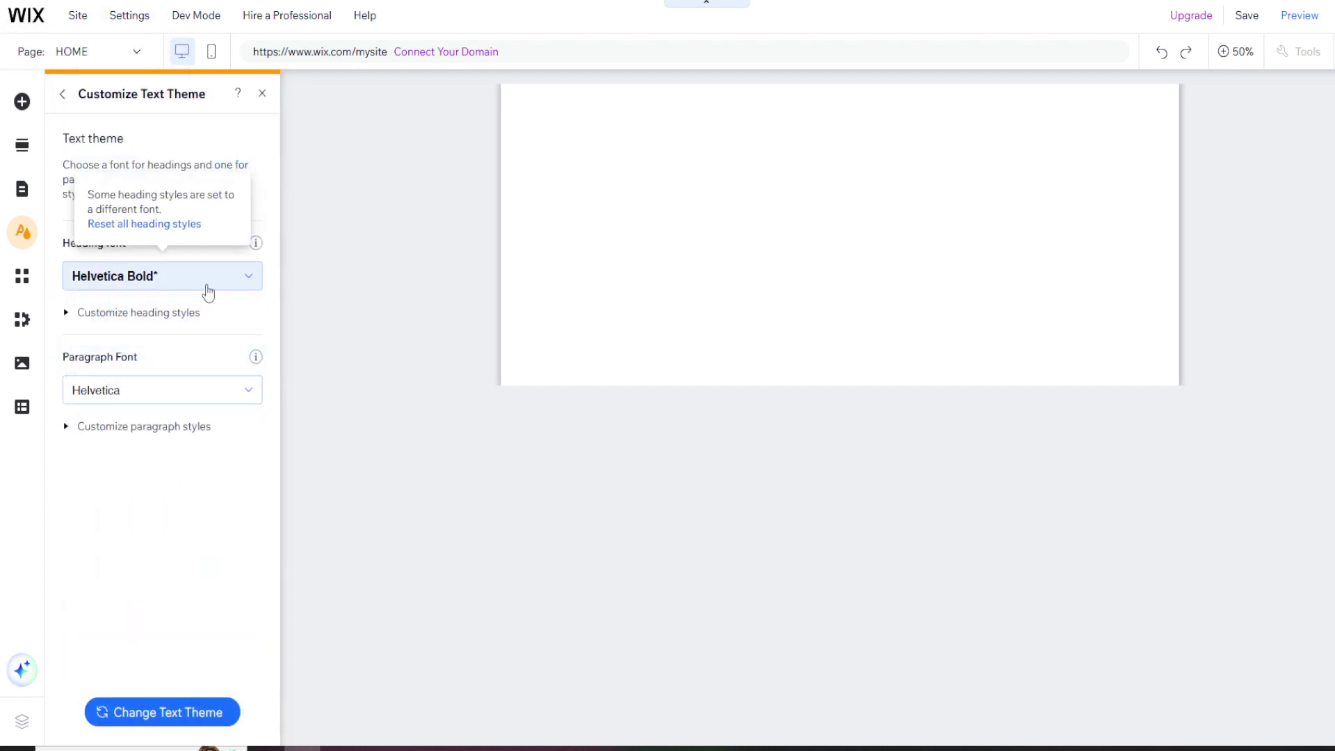
click(206, 285)
click(206, 361)
click(209, 390)
scroll(206, 552, down, 2)
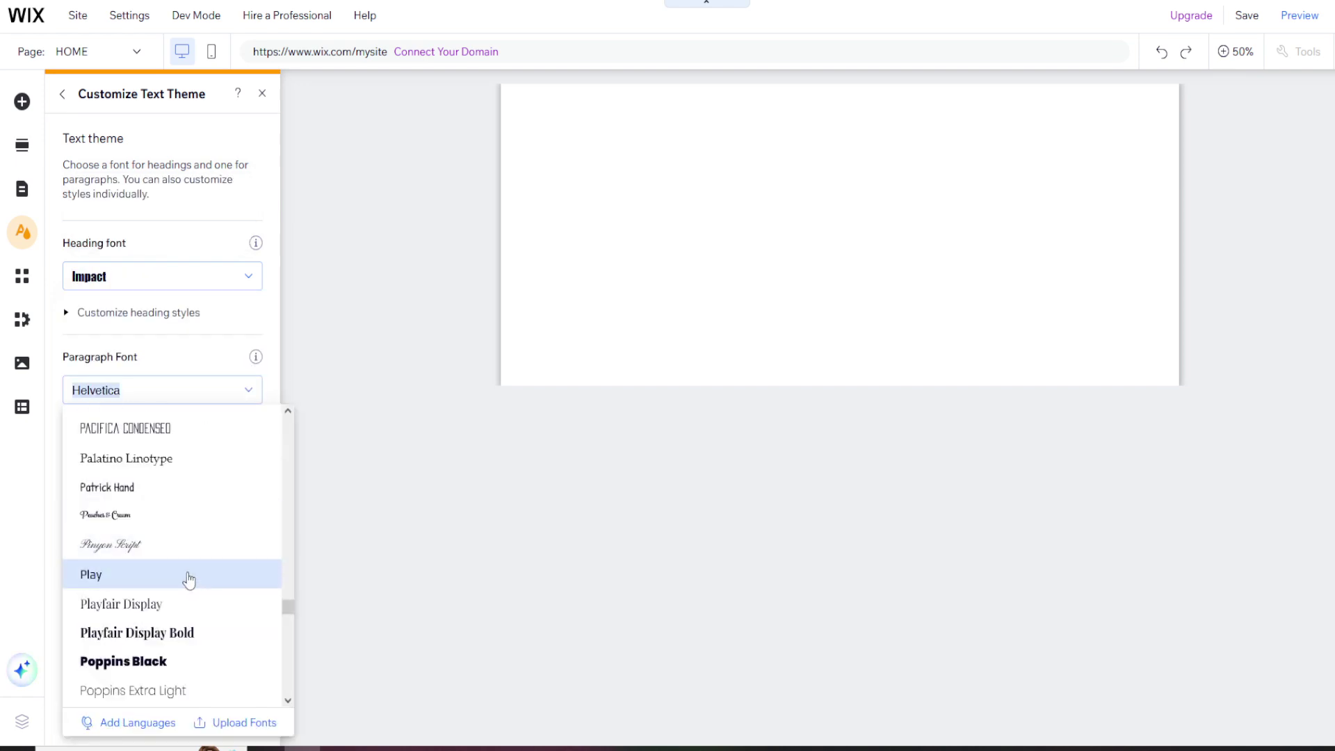
click(187, 575)
click(153, 716)
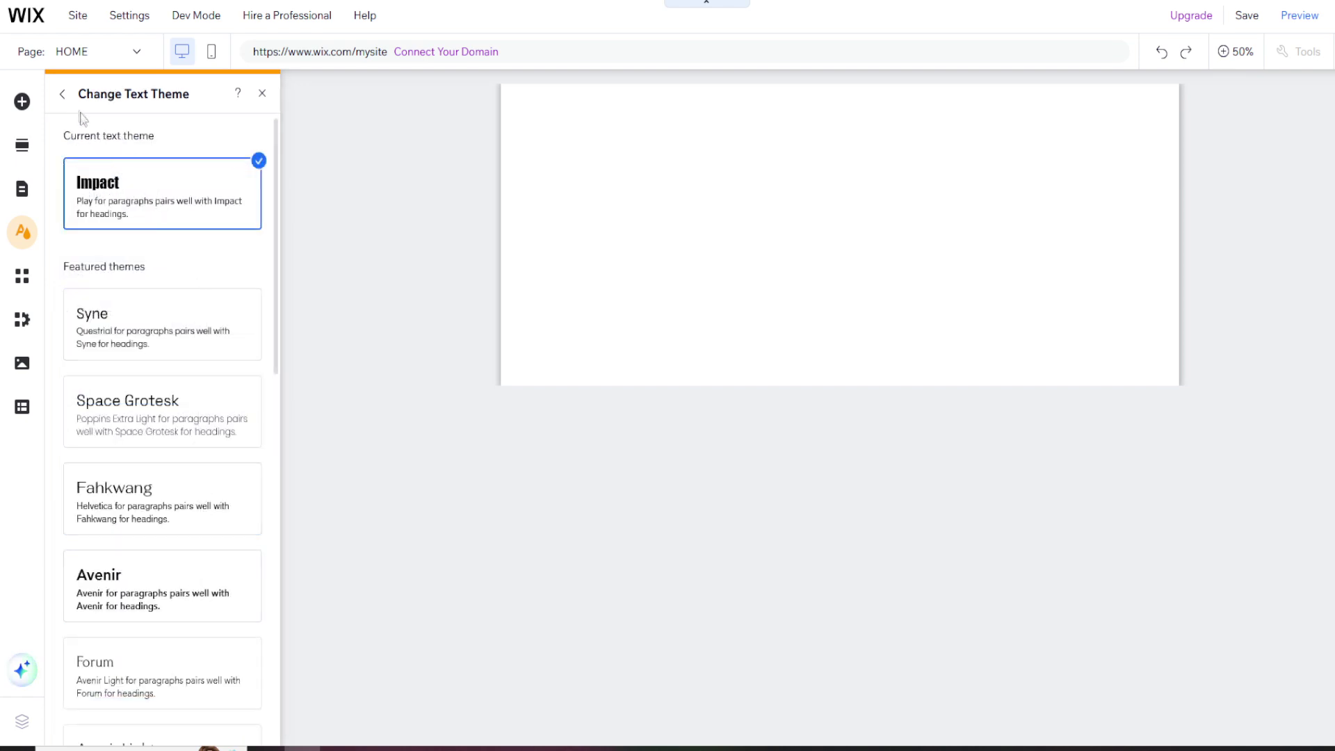
click(263, 96)
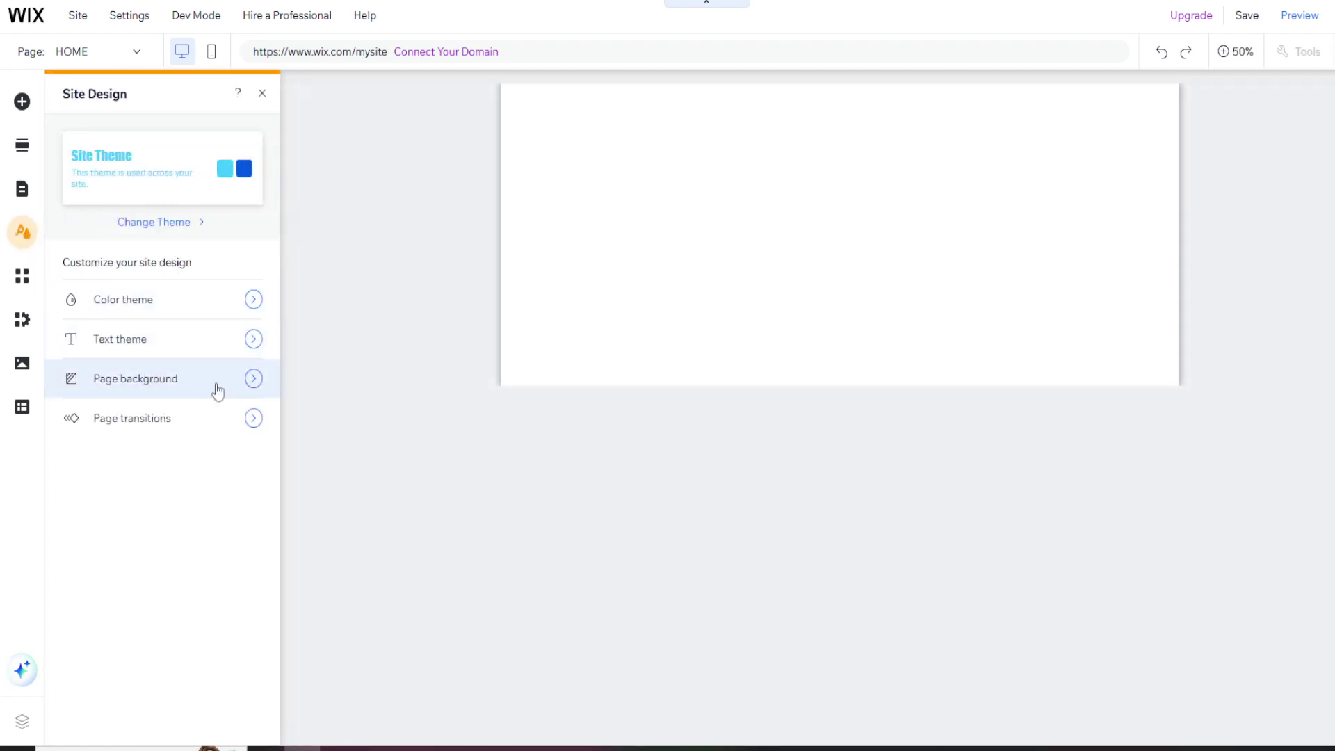
Set the ocean video as the page background, review its video settings, and close the panels
click(220, 386)
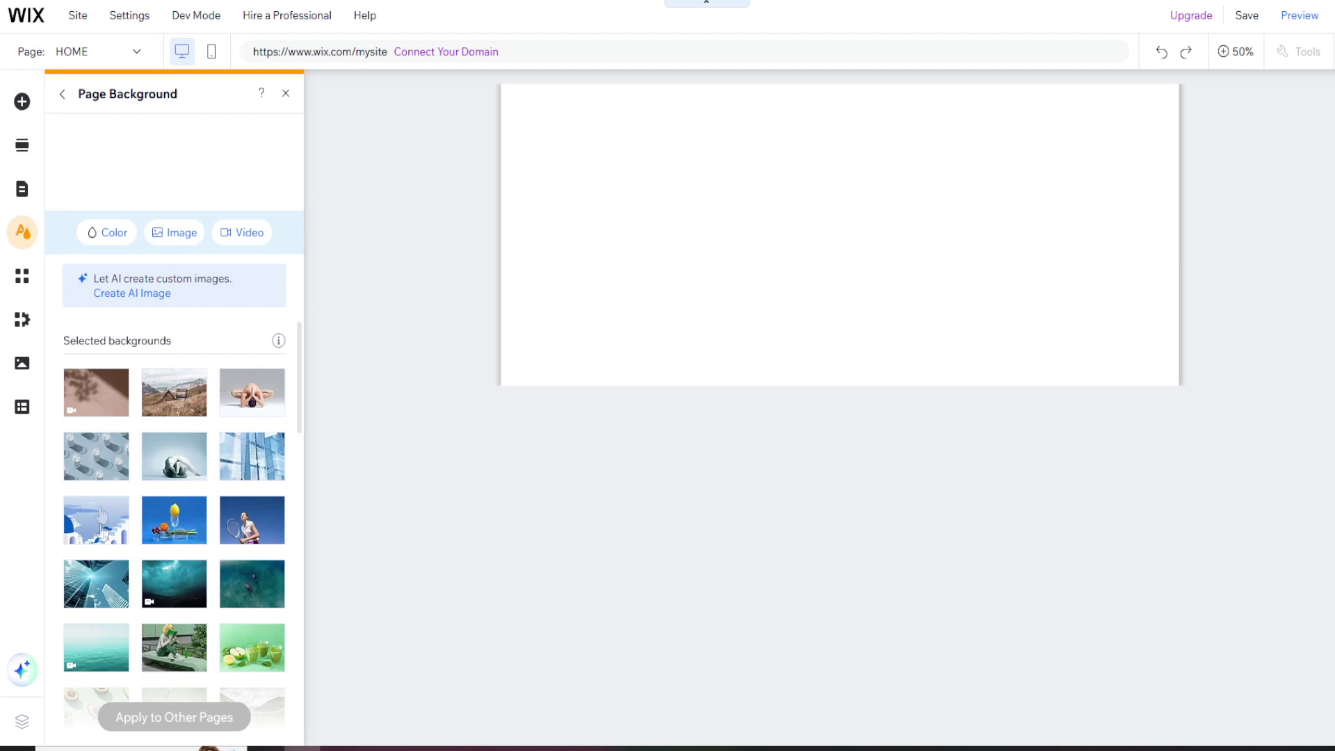
click(98, 636)
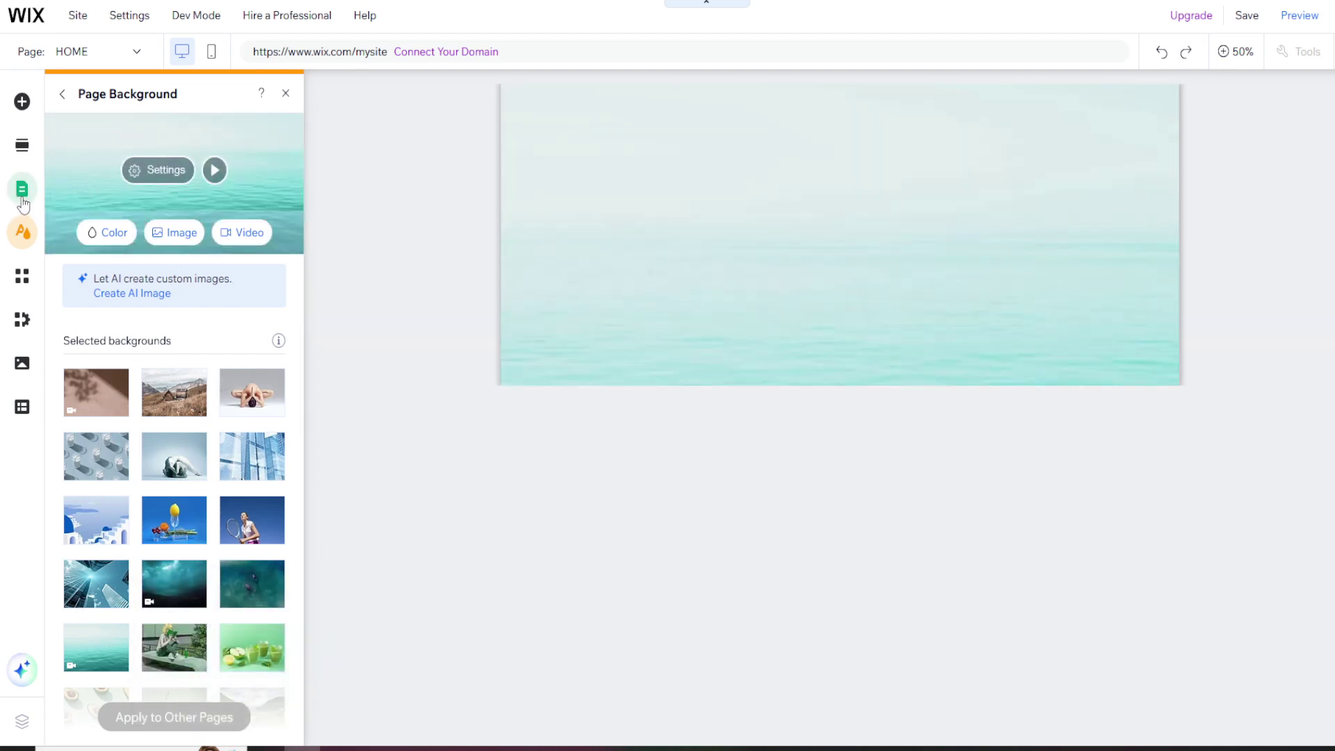
click(172, 178)
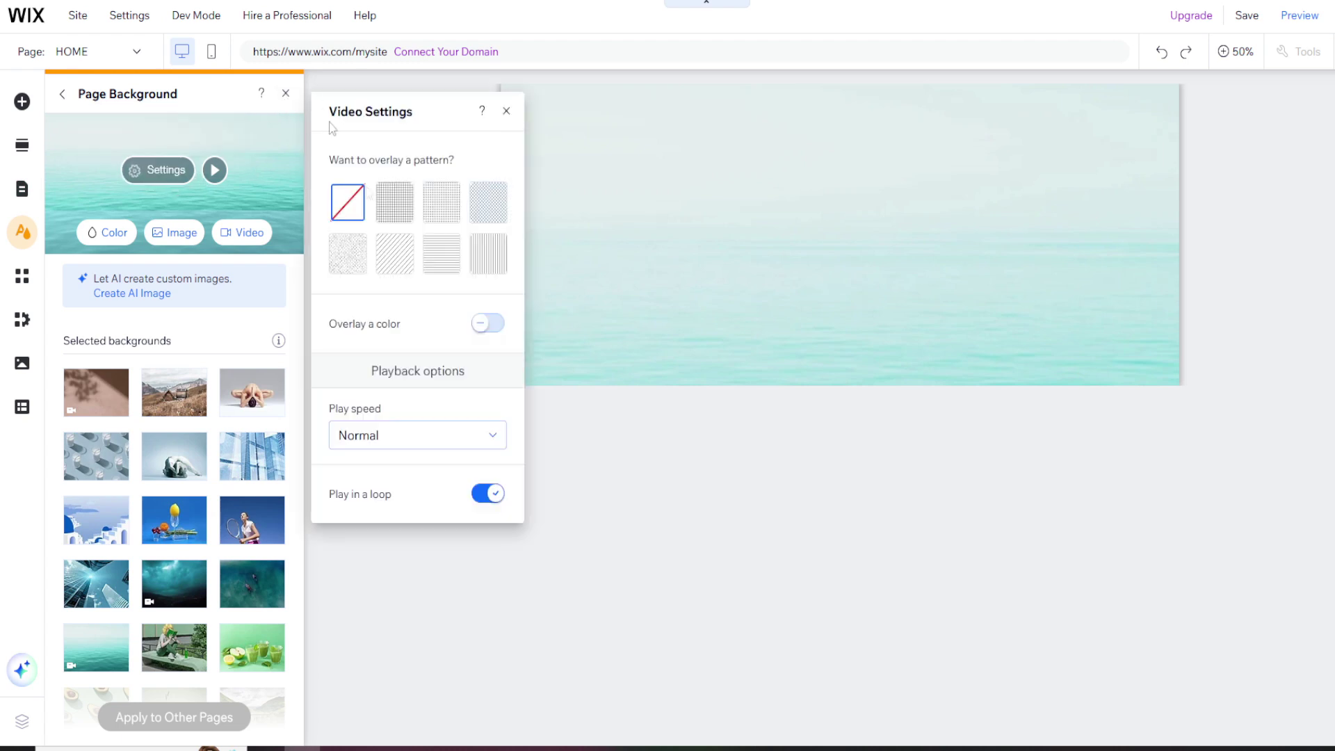
click(286, 94)
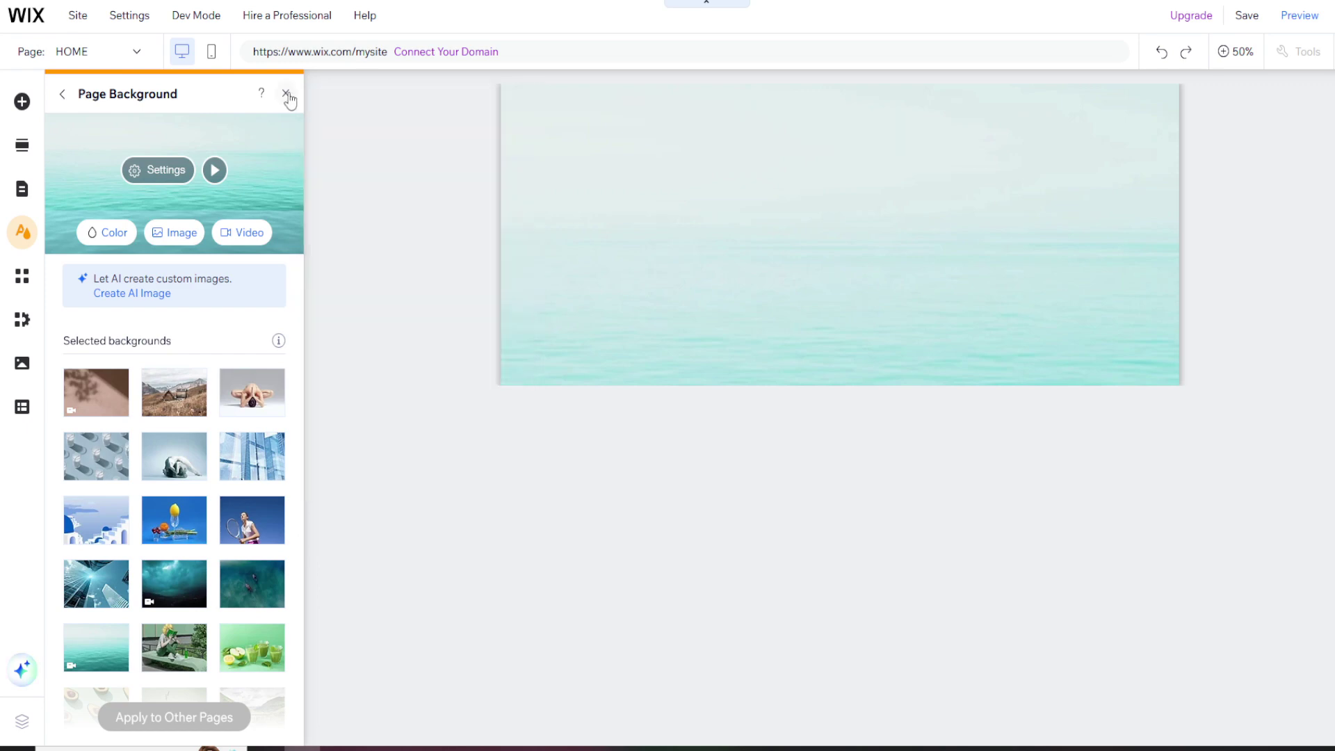
click(286, 94)
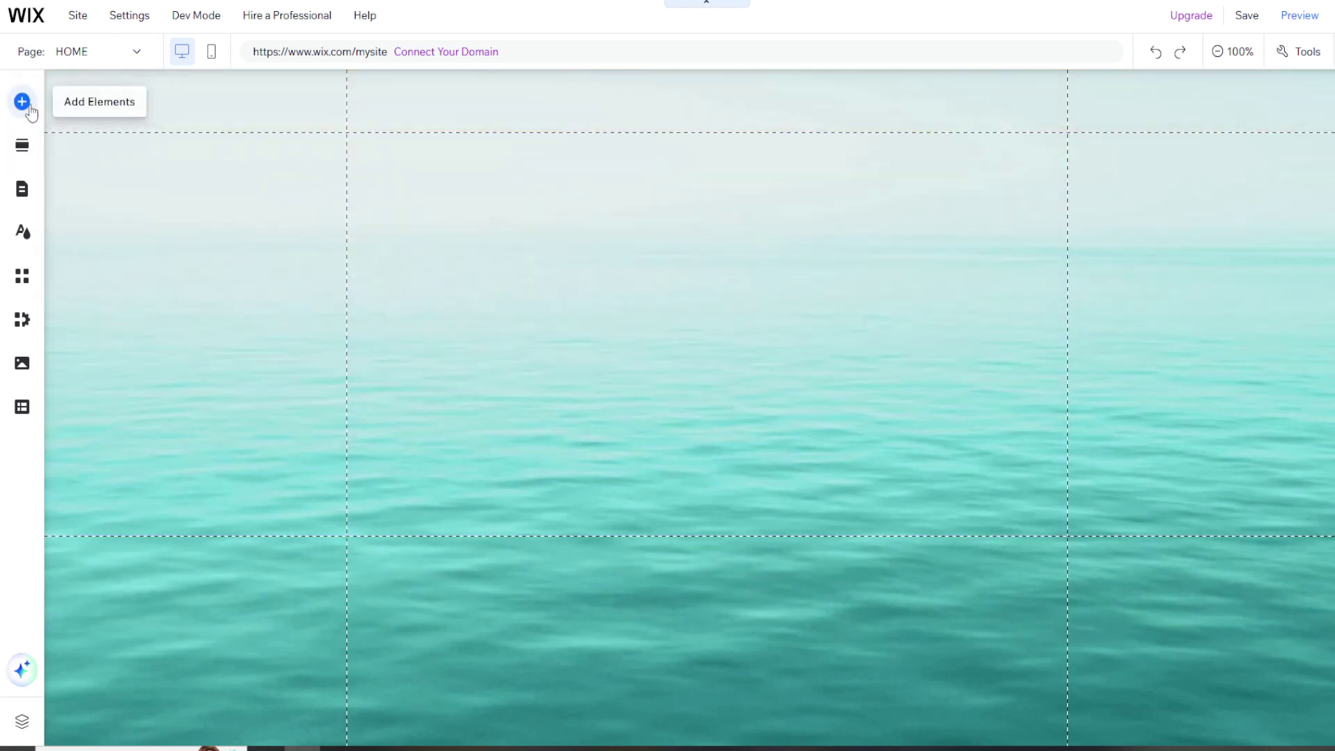
Place the boxed themed menu from Menu & Anchor into the header, showing HOME
click(706, 110)
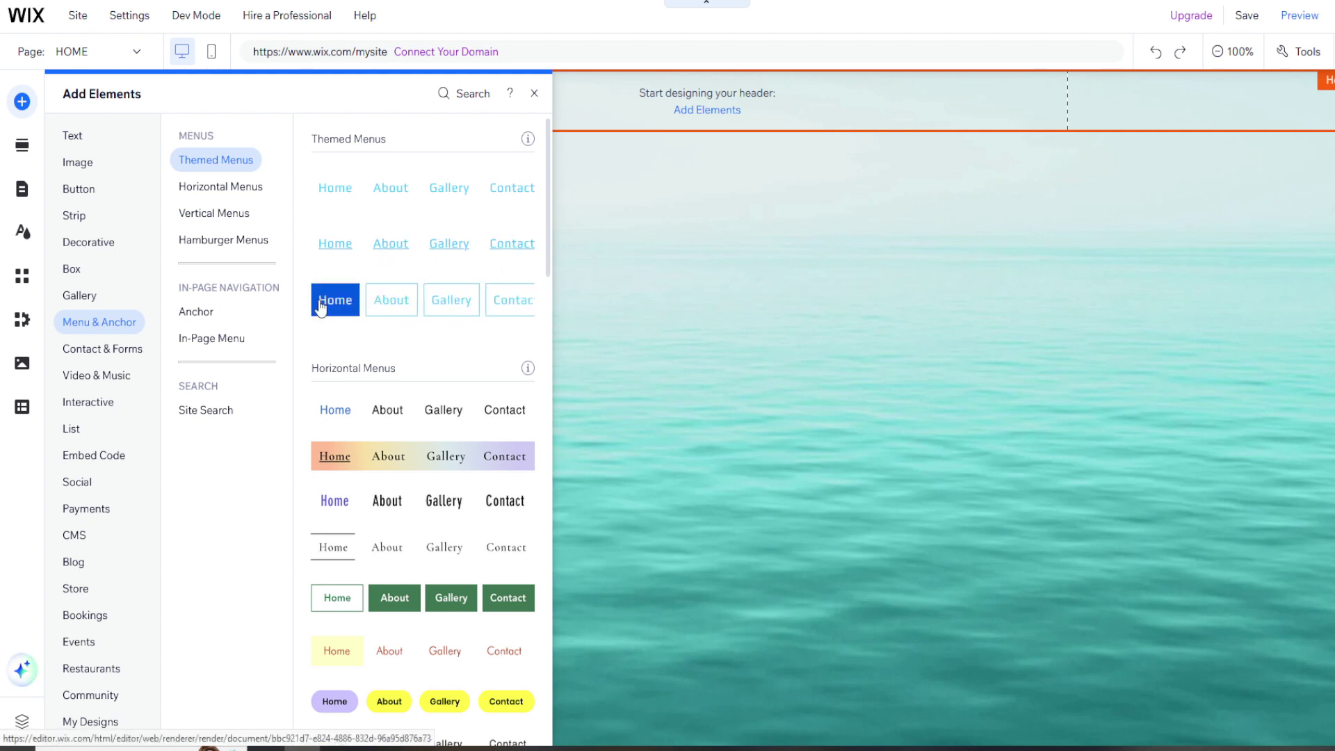
drag(391, 299, 461, 114)
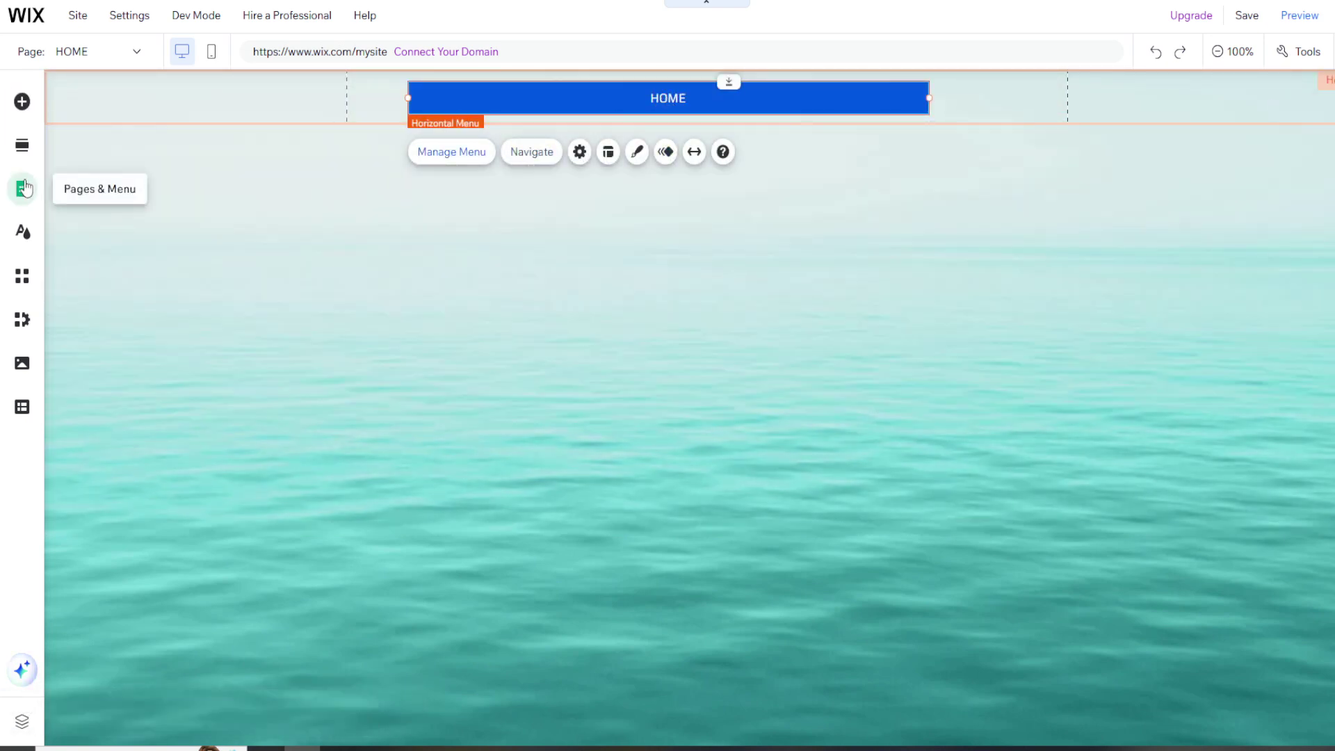
click(23, 188)
Add a new blank page named Soap
click(334, 135)
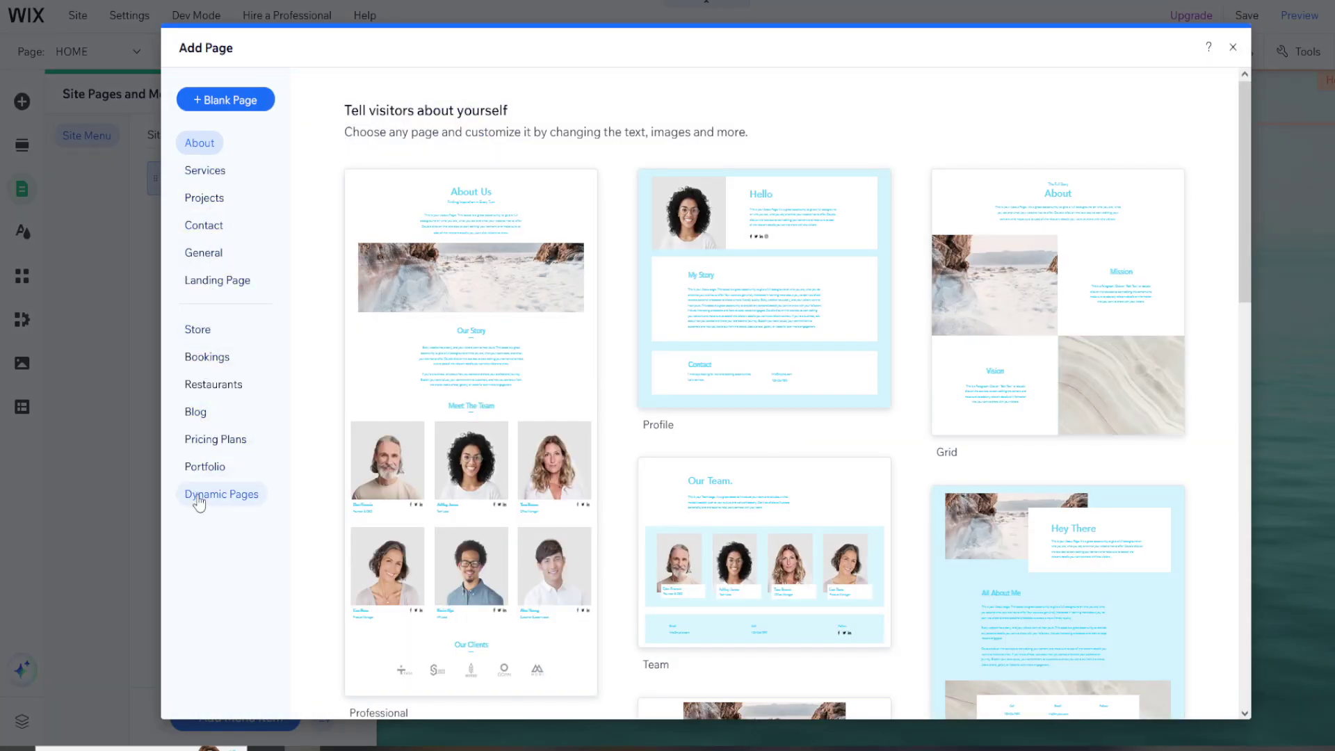
scroll(514, 417, down, 10)
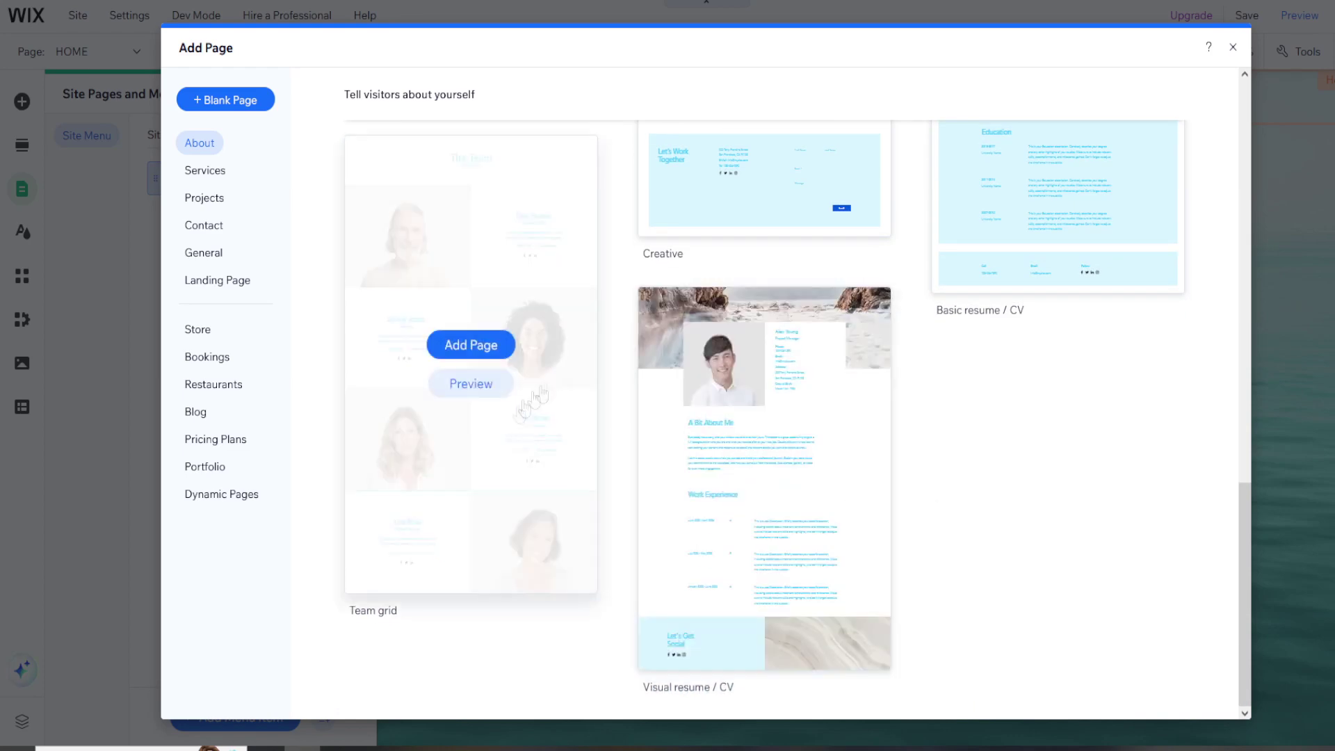
scroll(514, 302, up, 7)
scroll(514, 302, up, 4)
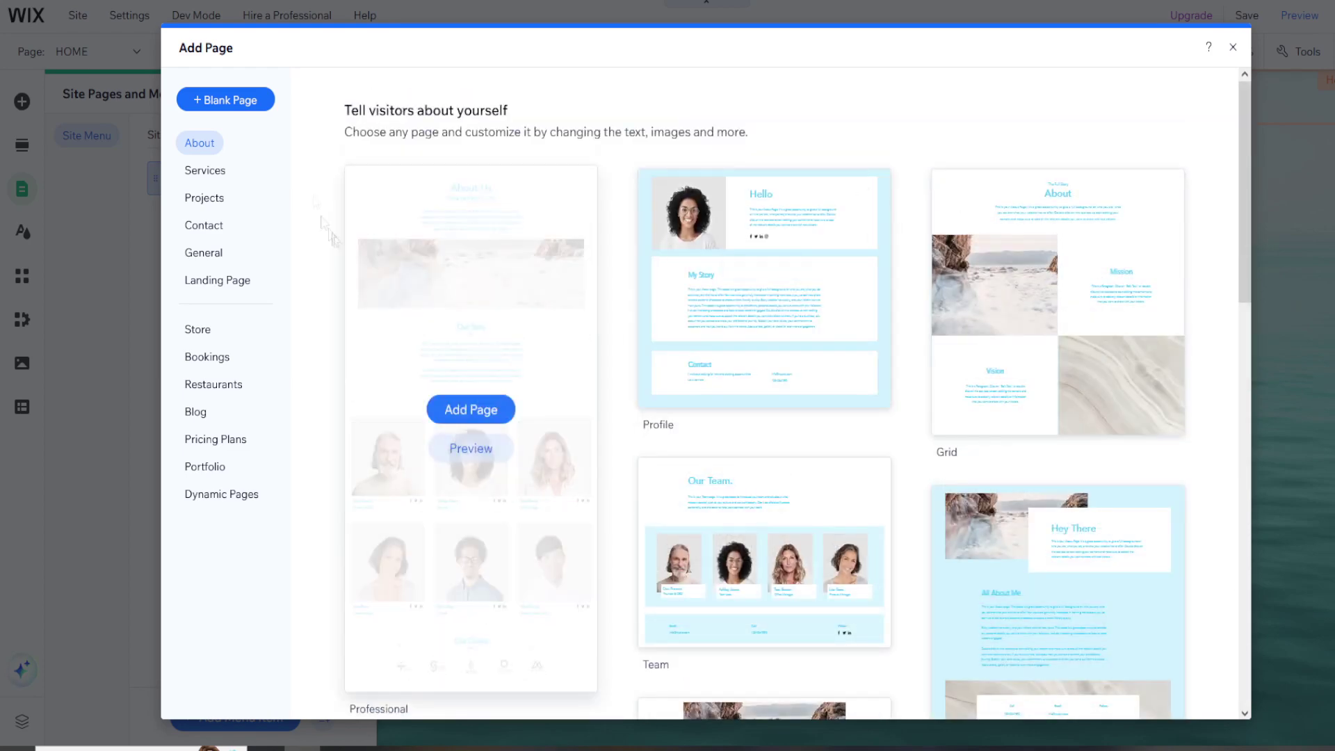
click(226, 99)
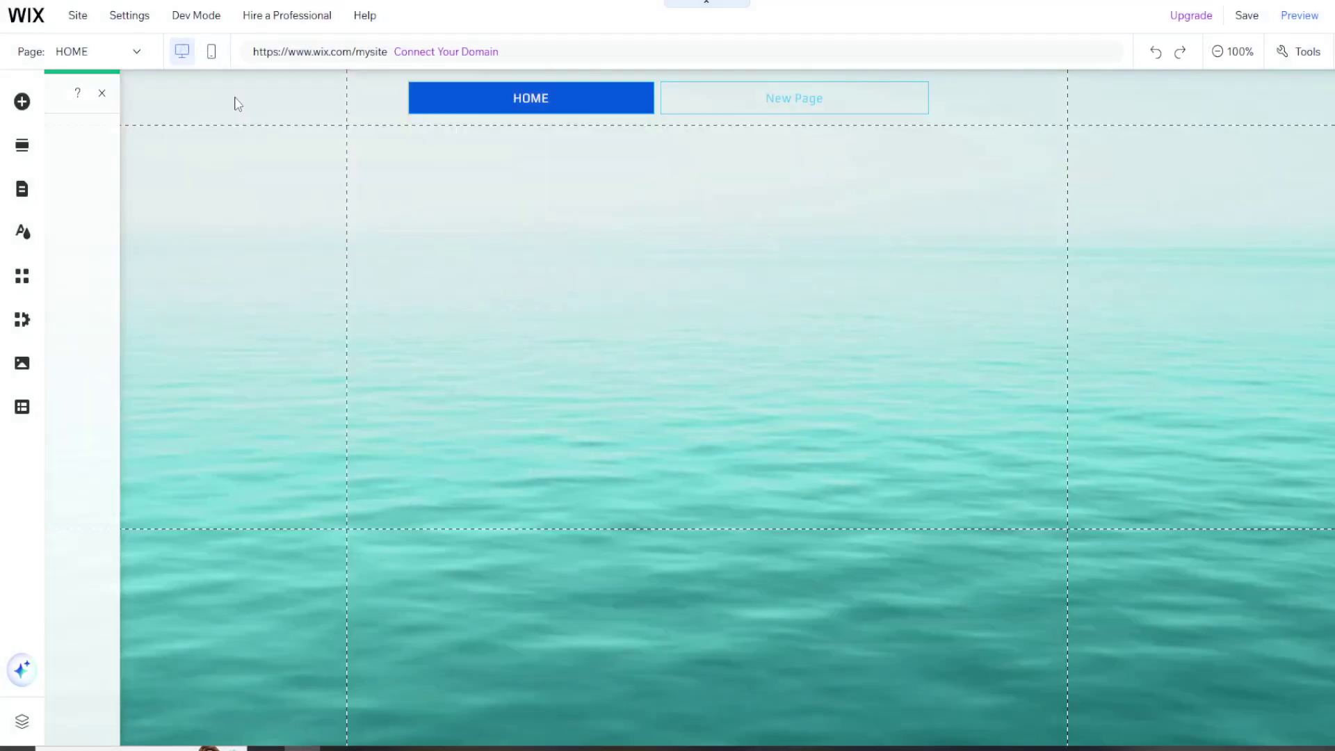
text(Soap)
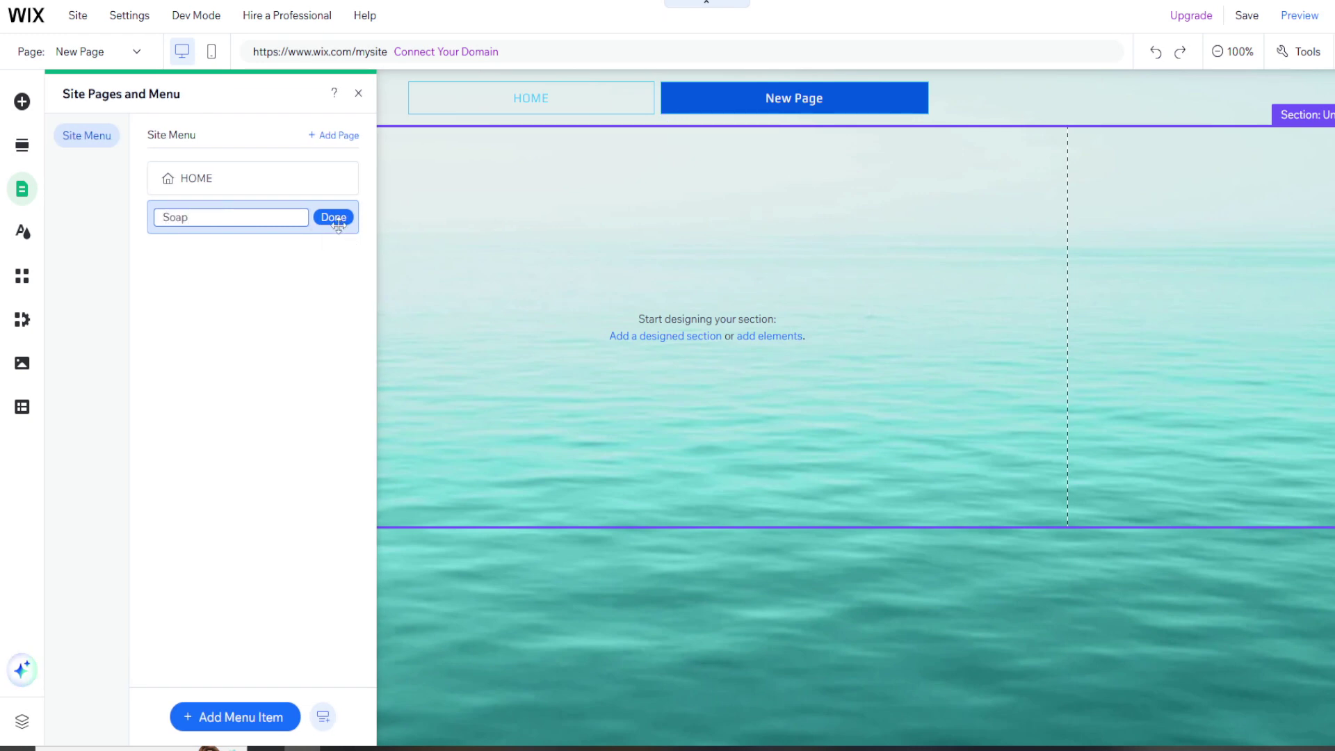
click(334, 218)
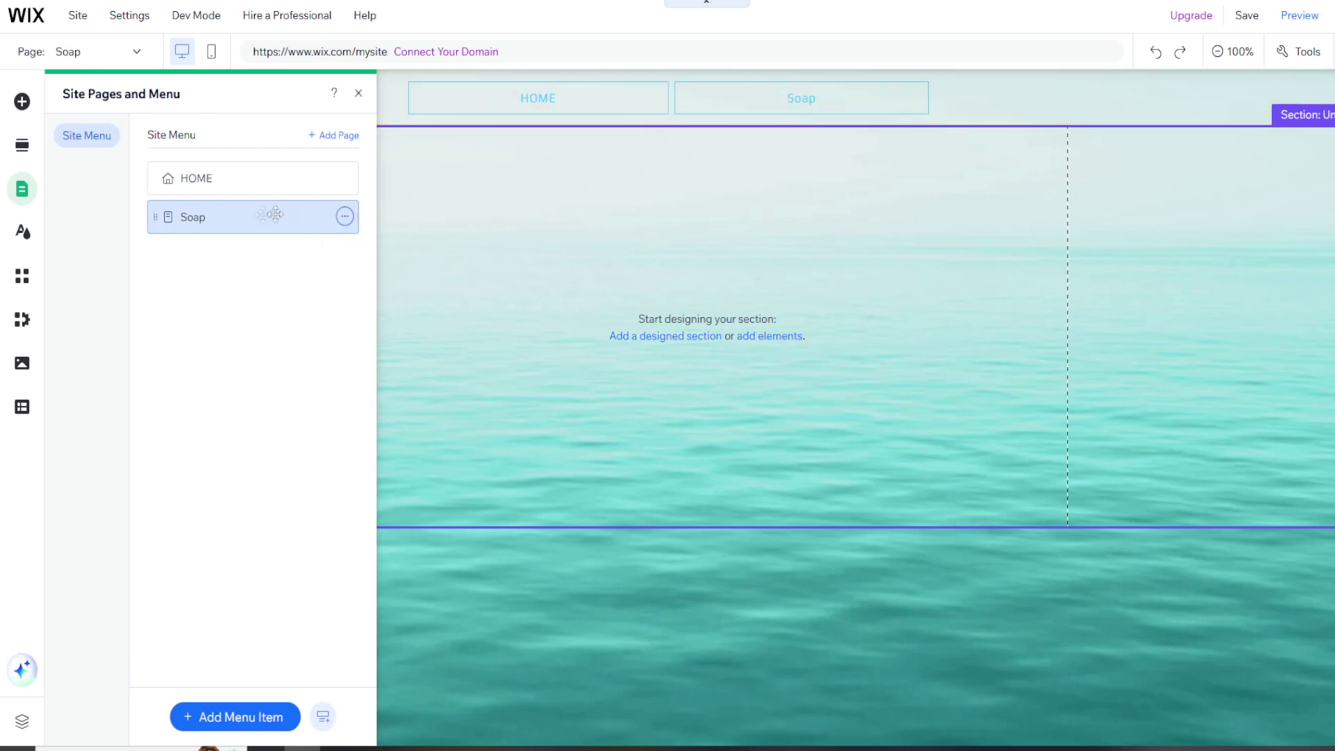
Rename the Soap page to ABOUT and switch the editor back to HOME
click(345, 216)
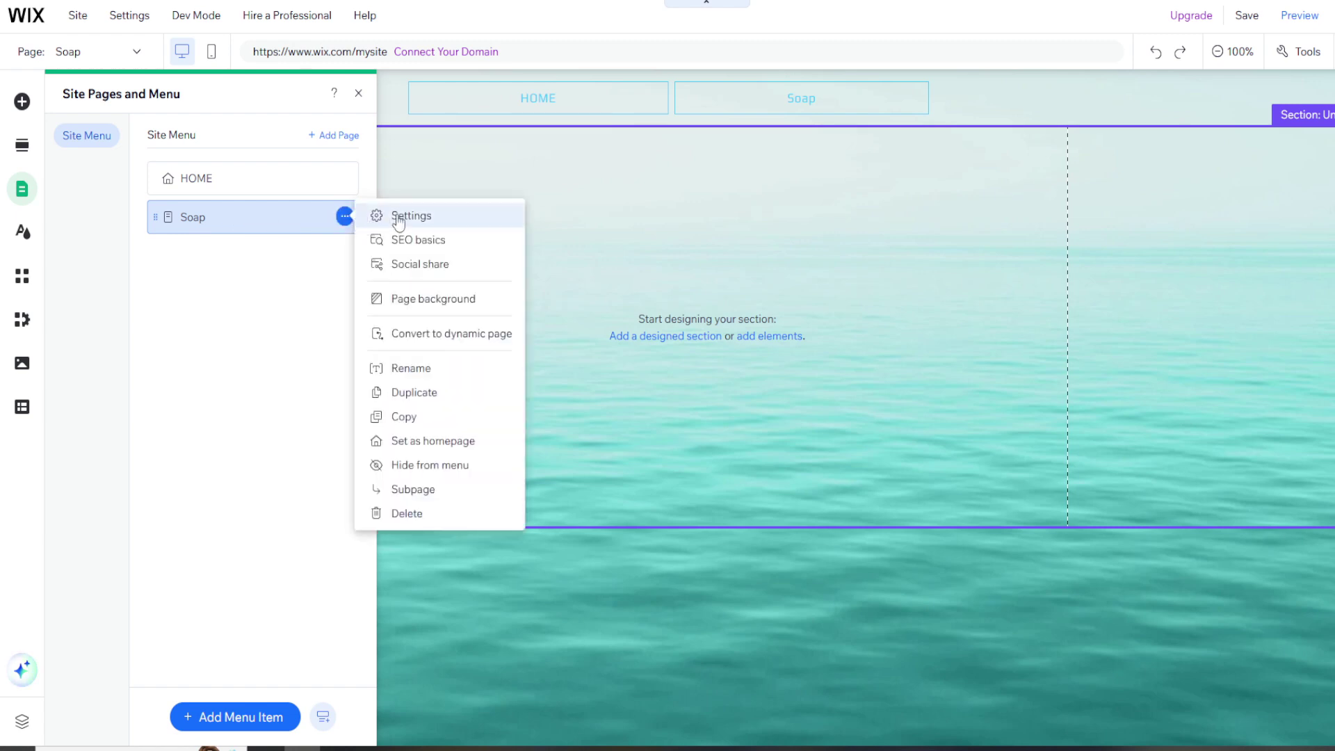
click(398, 373)
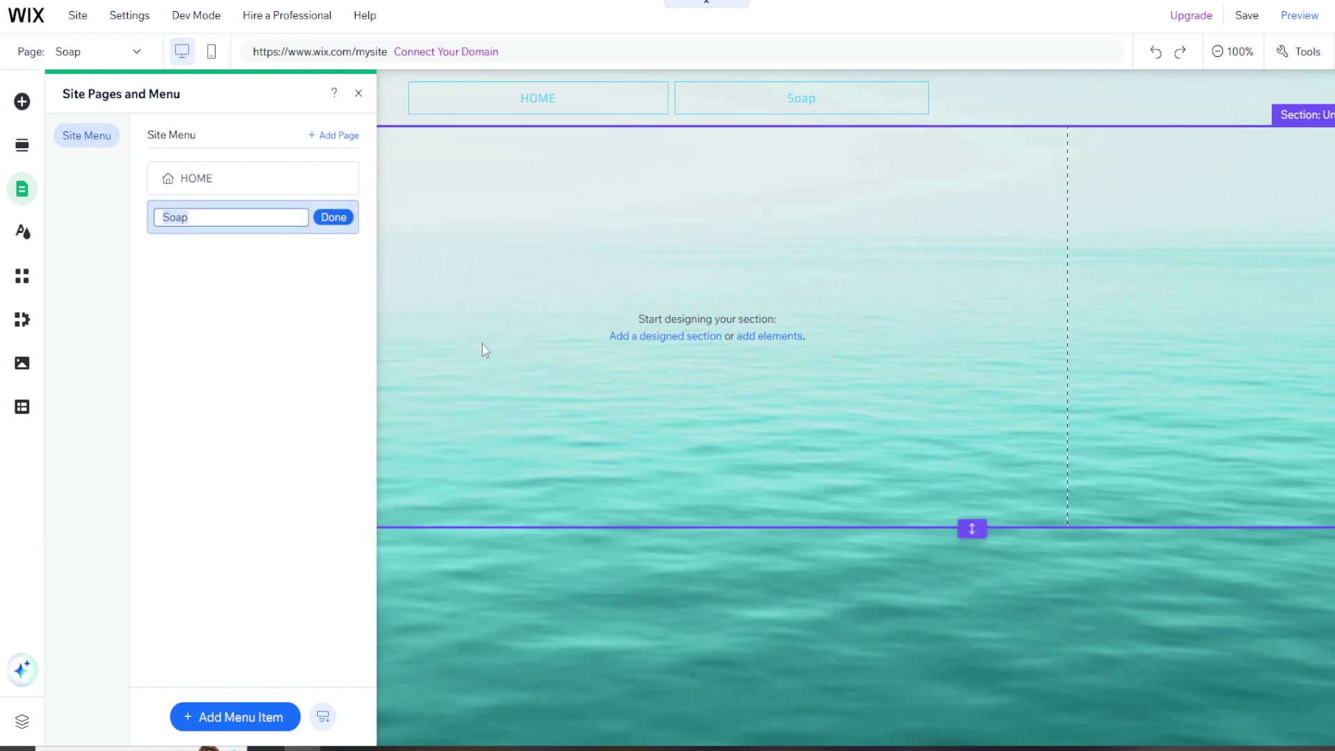
text(ABOUT)
click(333, 217)
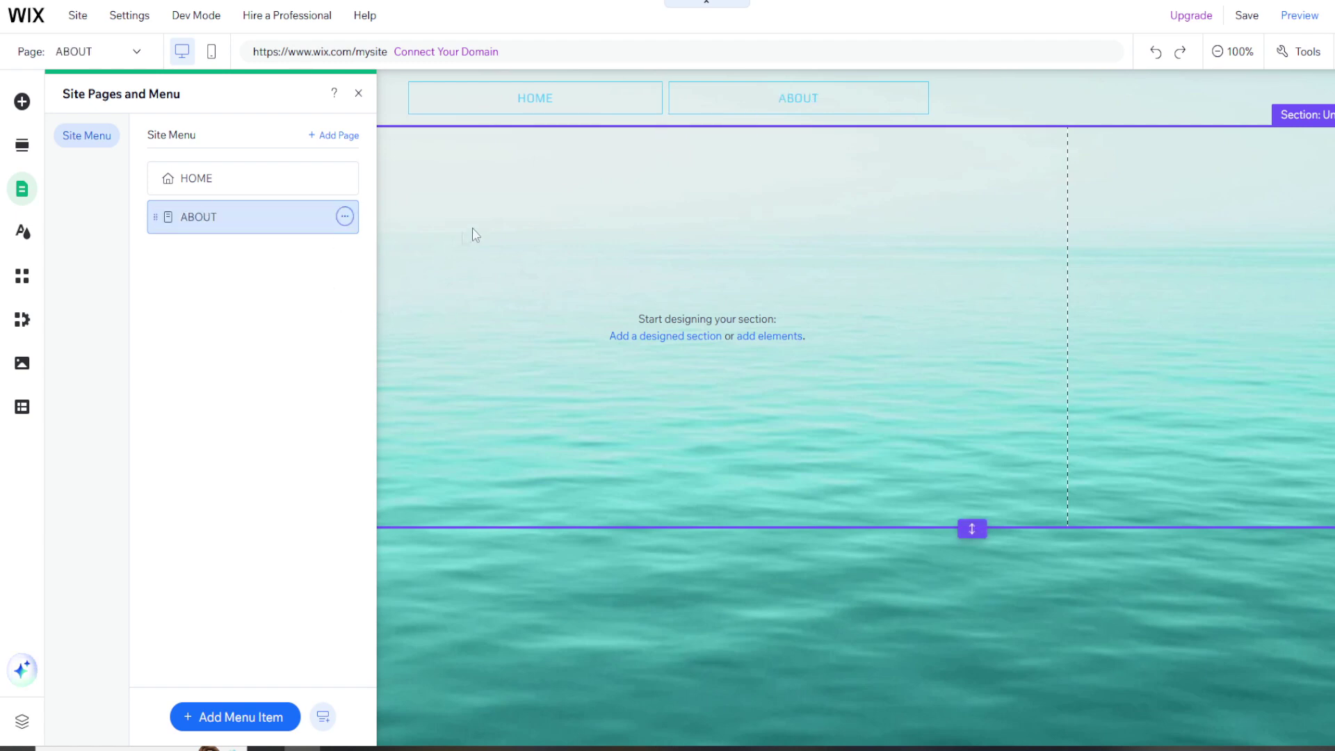
click(482, 203)
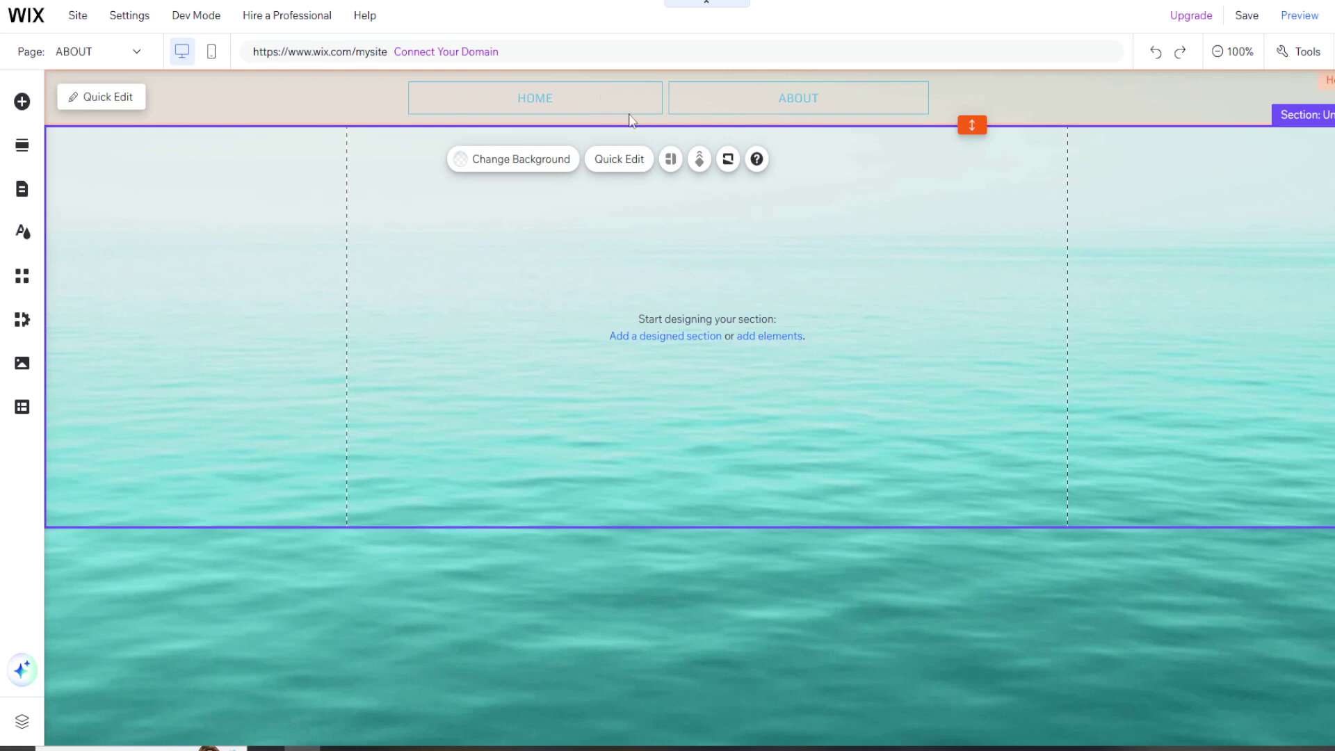
click(141, 61)
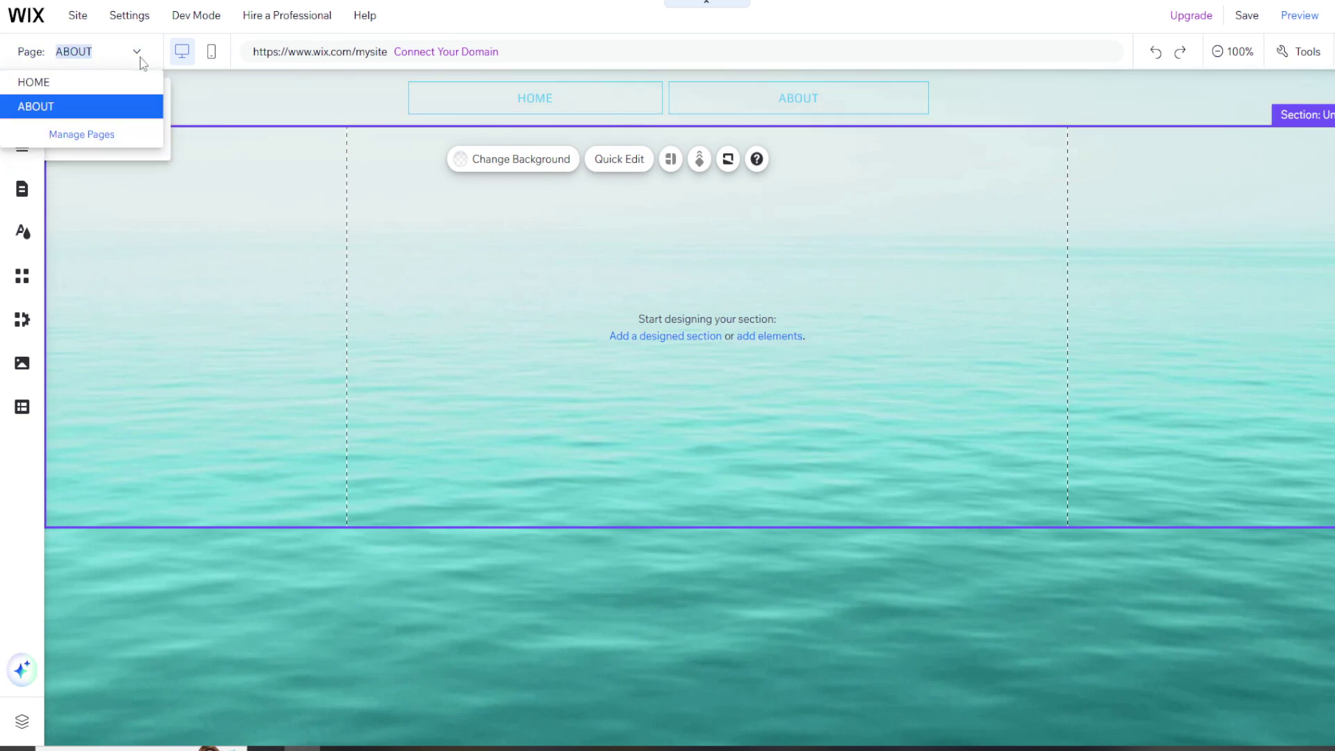
click(104, 82)
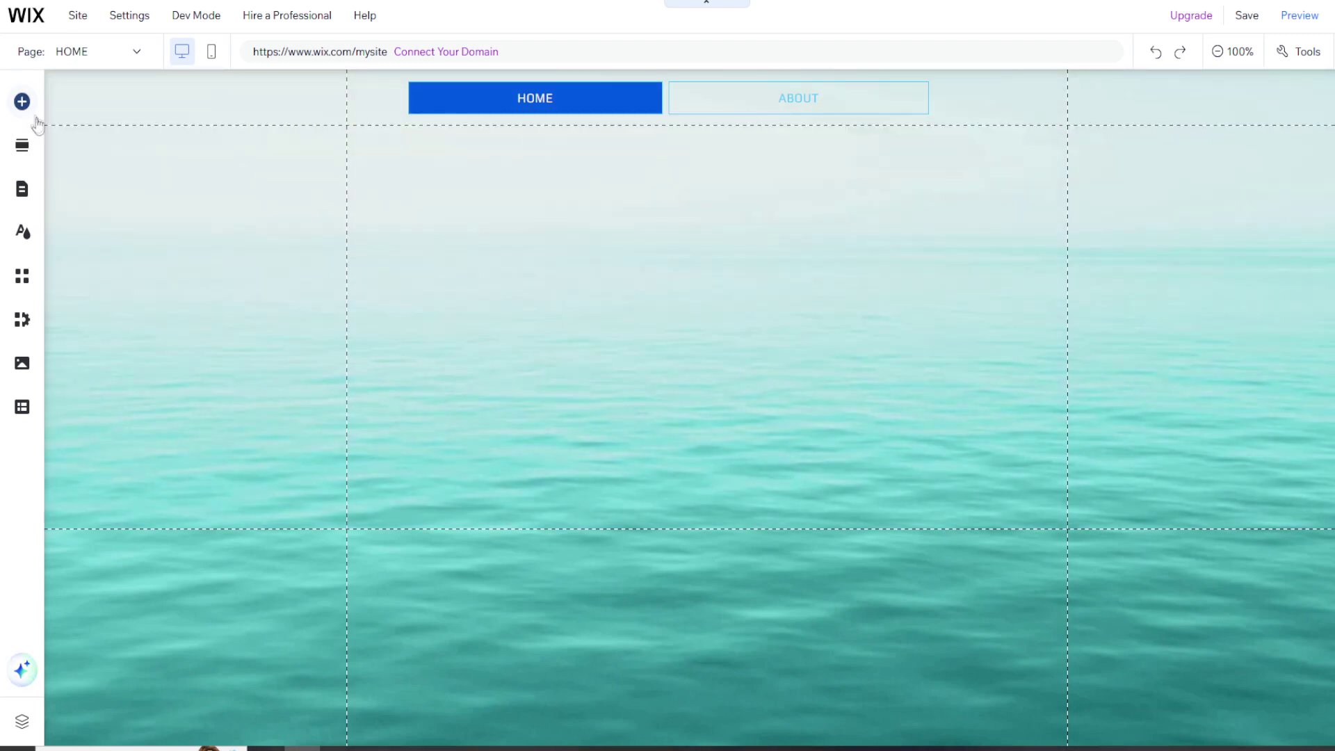
Upload Soapy - ICON.jpg as an image element and add it to the HOME page
click(23, 104)
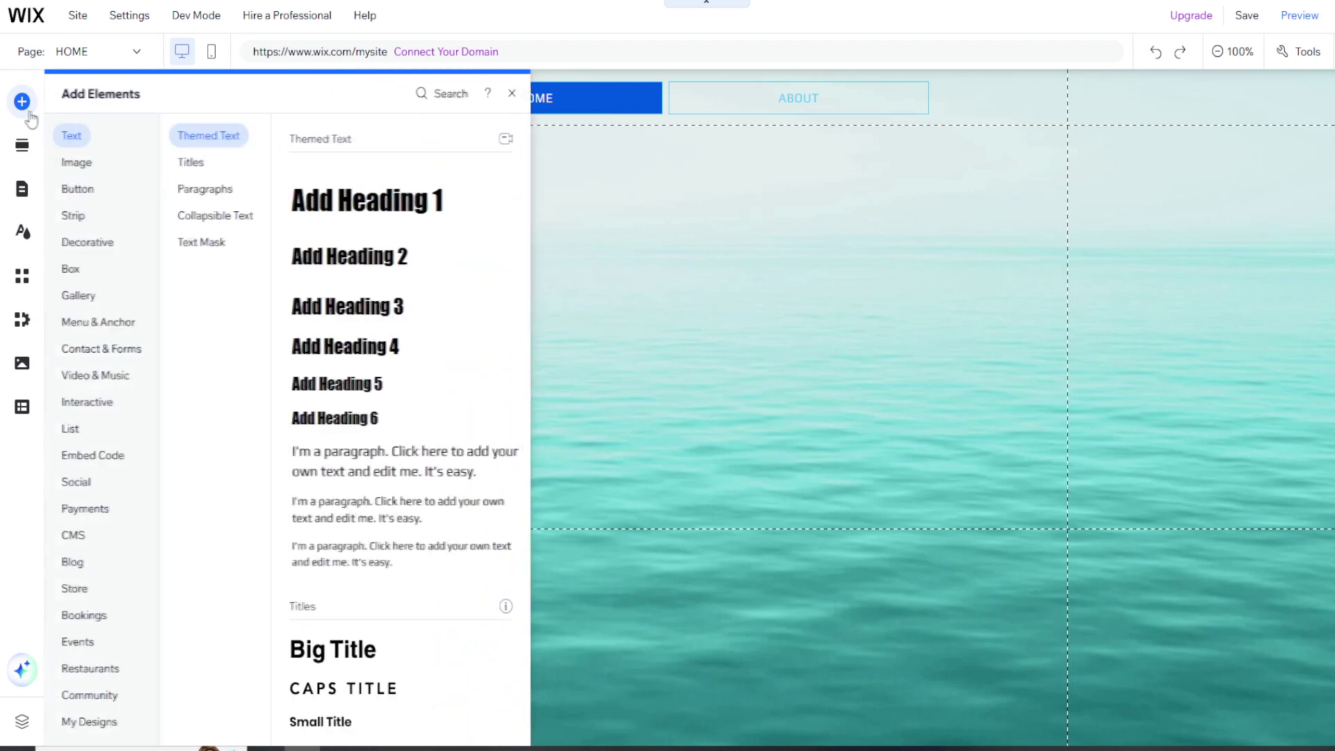
click(92, 164)
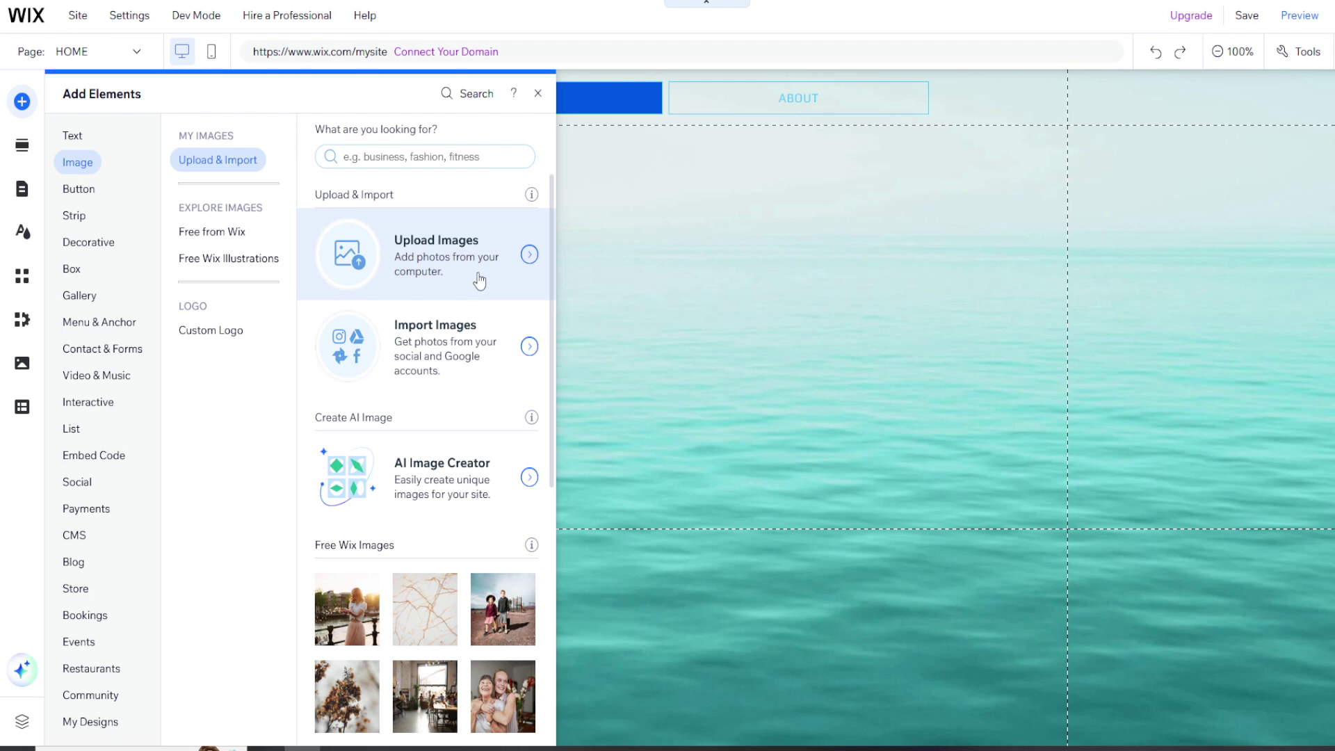
click(479, 280)
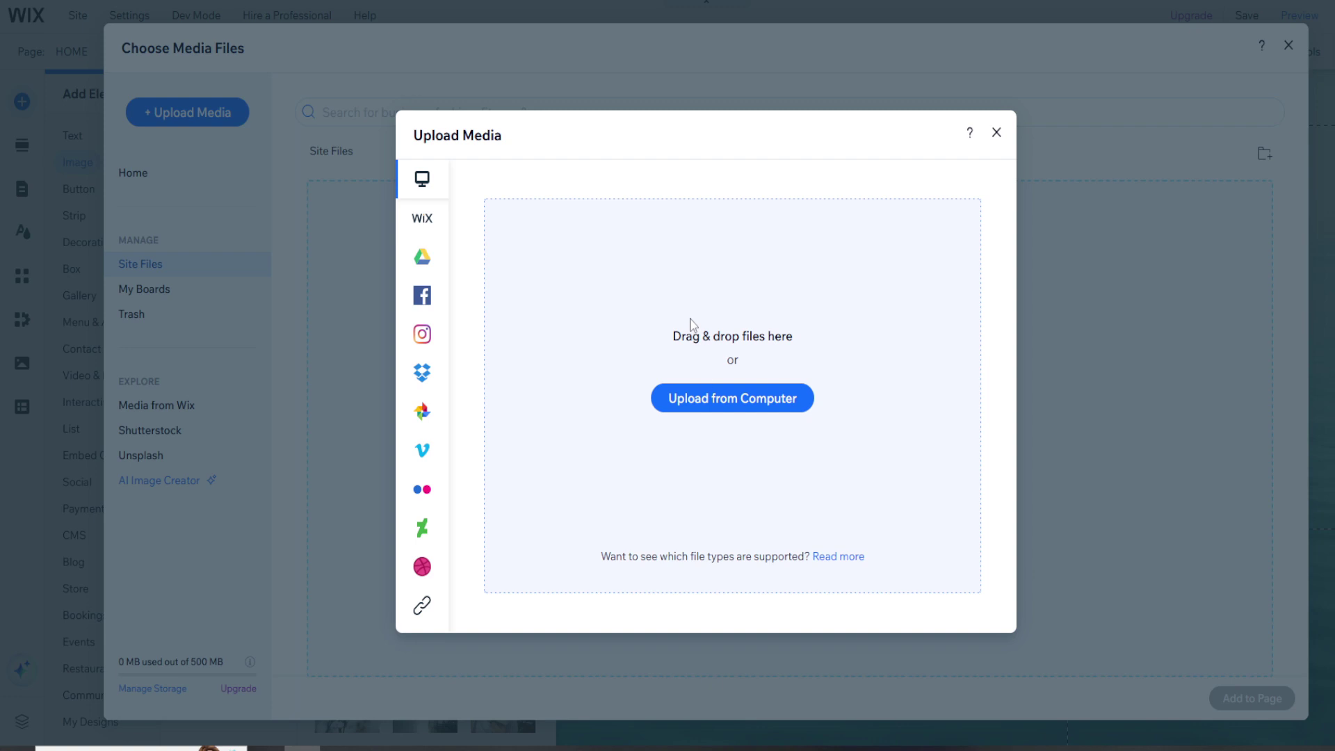
click(737, 415)
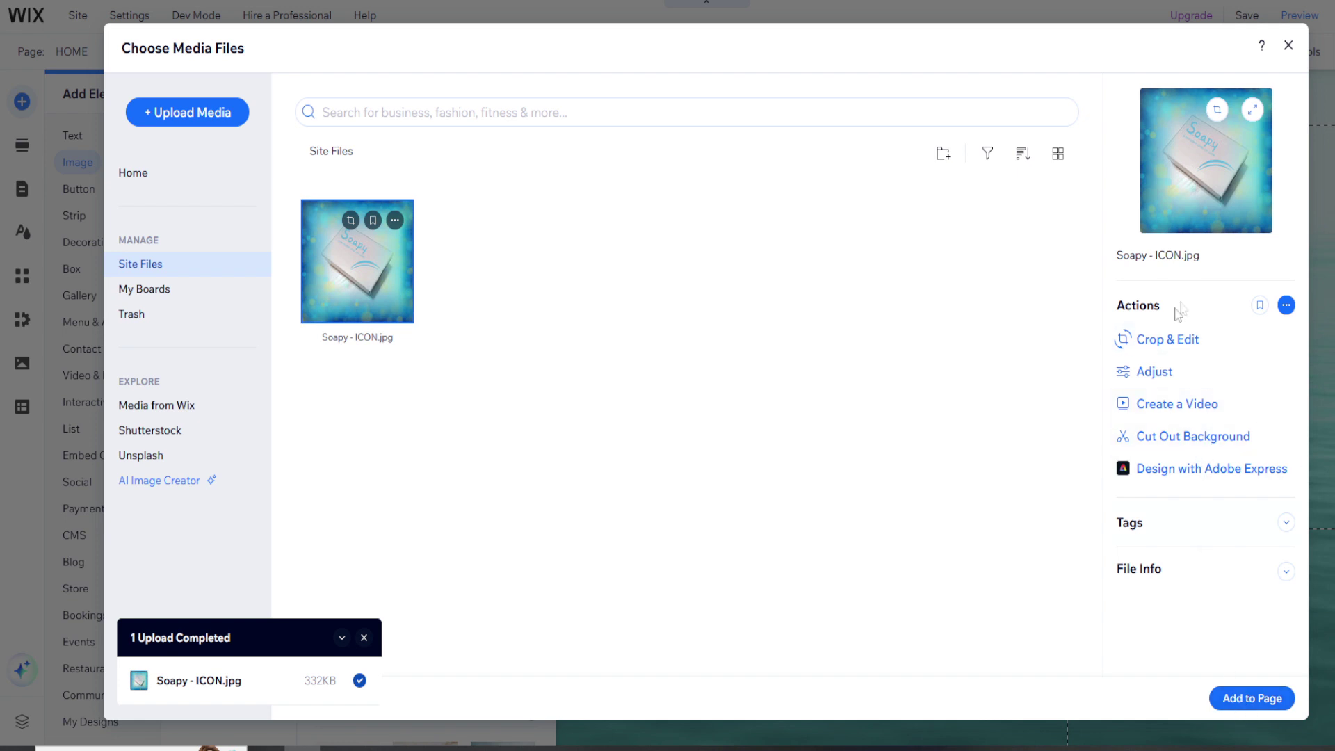
click(1228, 704)
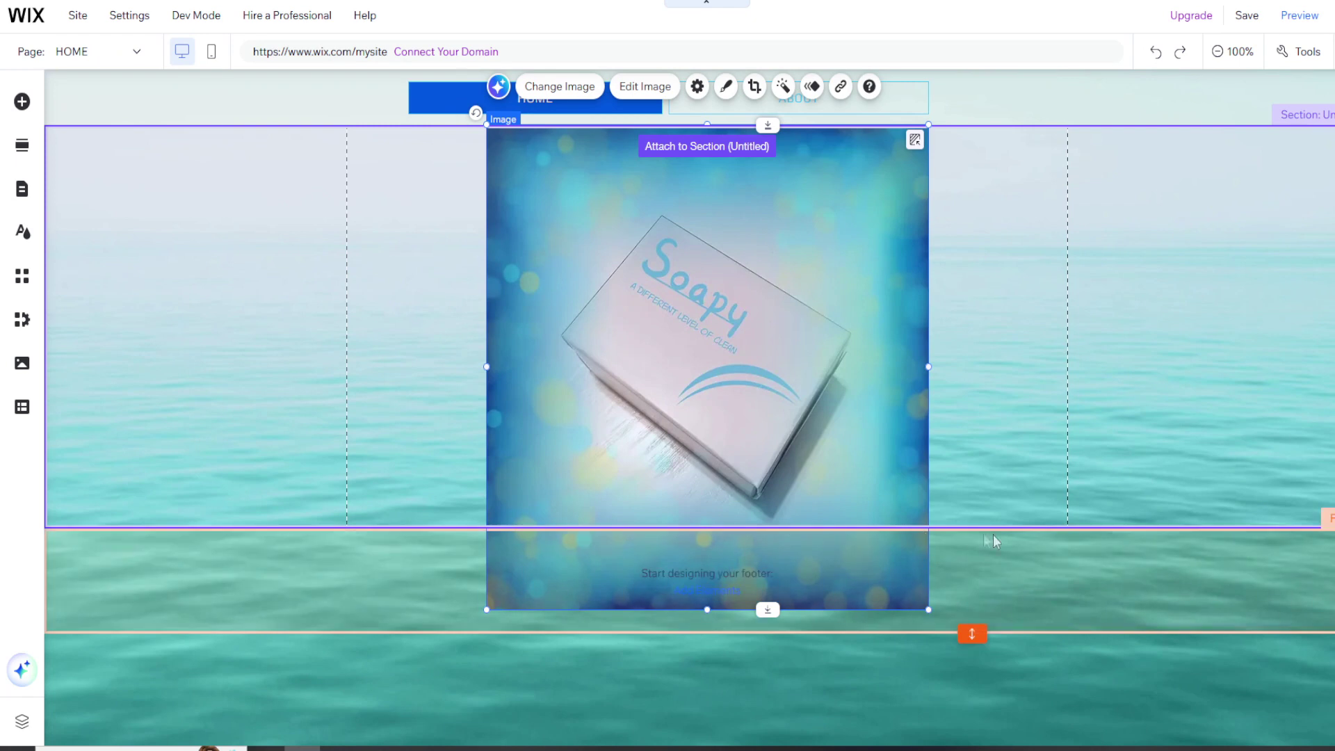
Make the section taller and move the Soapy image lower inside it
drag(974, 529, 974, 691)
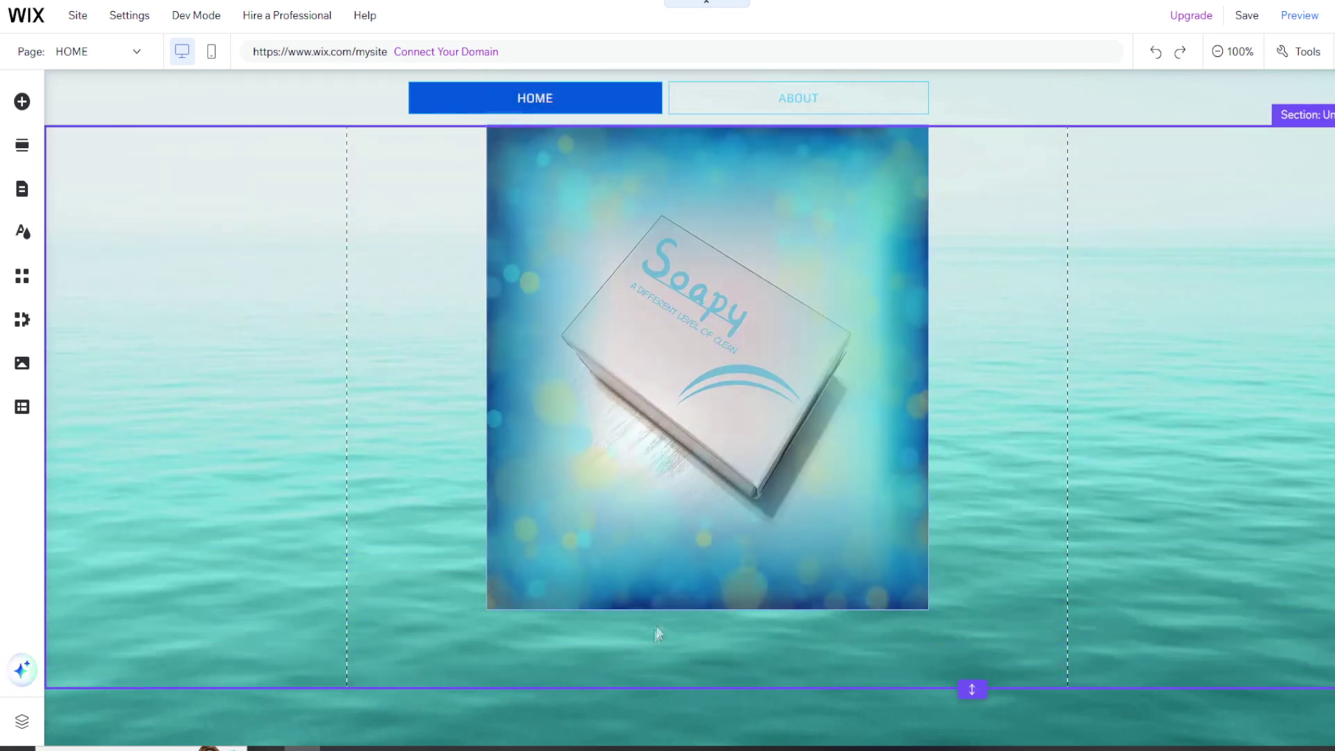
click(638, 393)
drag(638, 393, 686, 333)
click(444, 303)
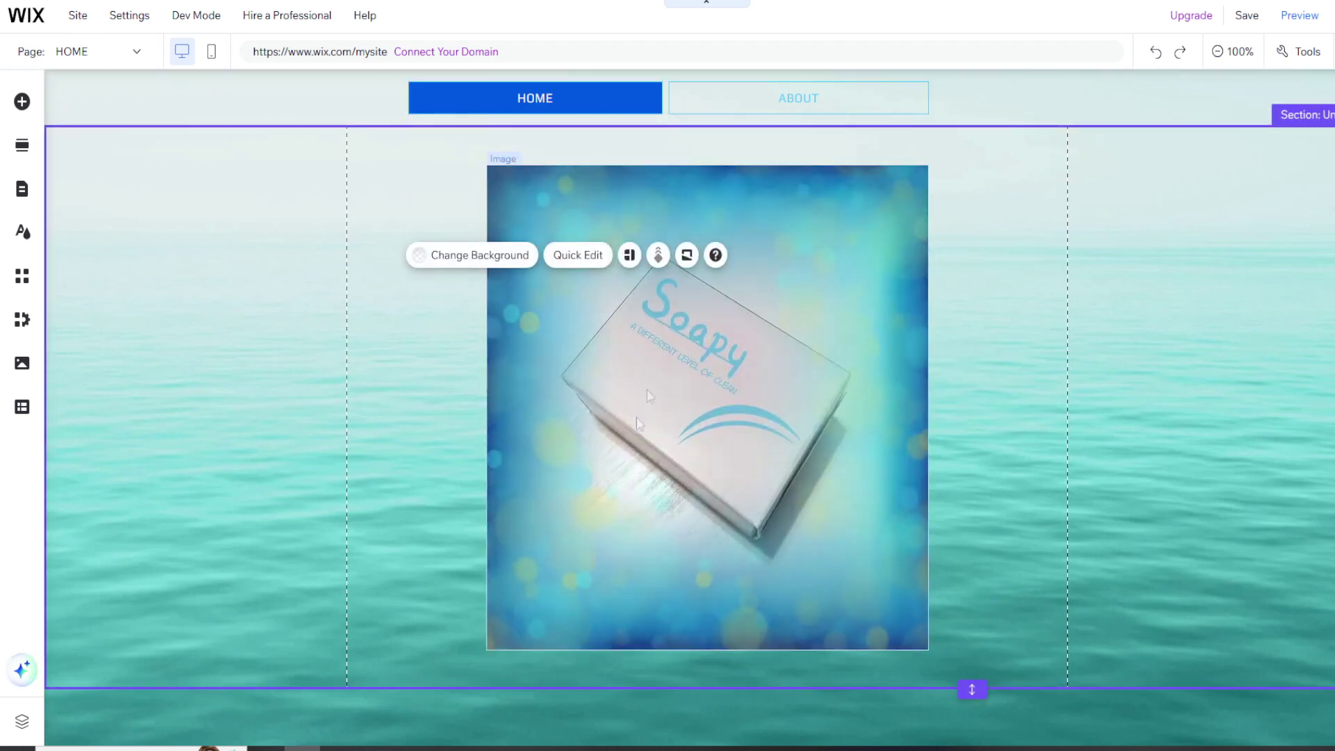
click(647, 390)
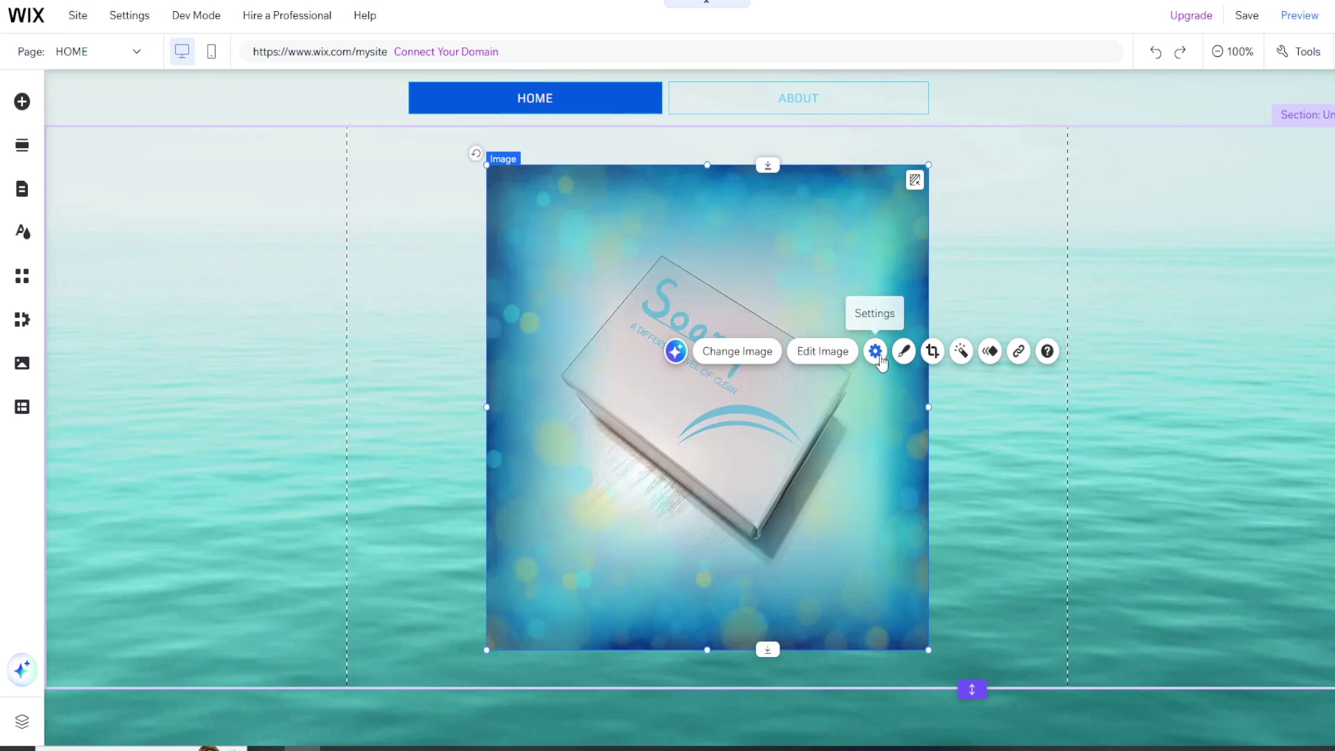
Set the image's click action to 'Nothing happens' in its settings
click(877, 353)
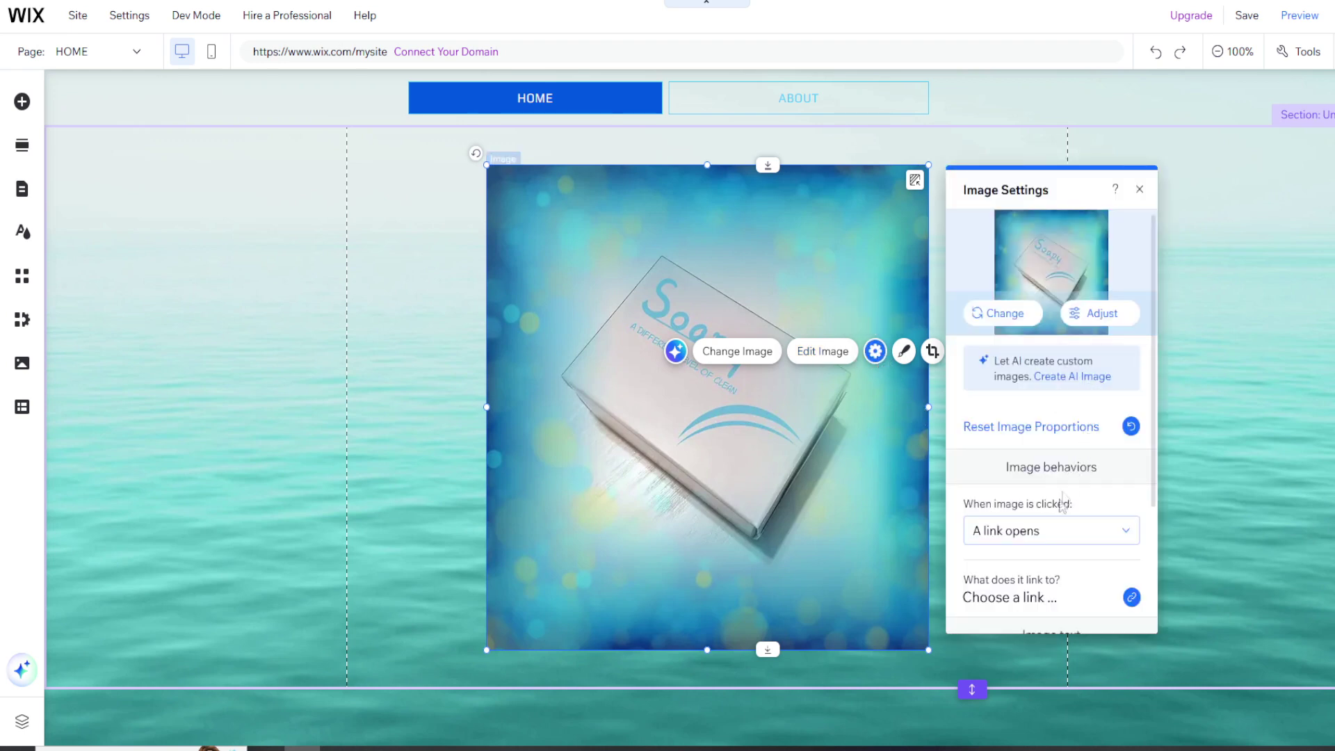
click(1051, 538)
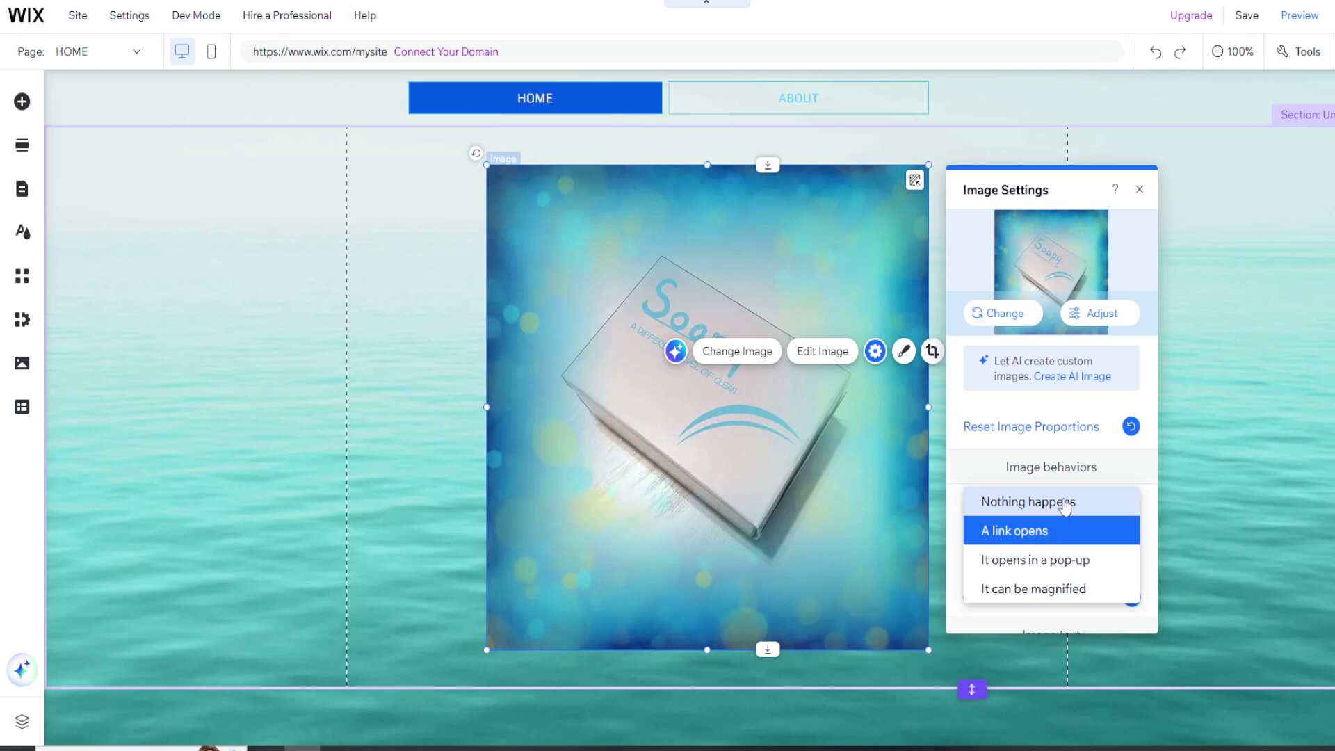
click(1064, 507)
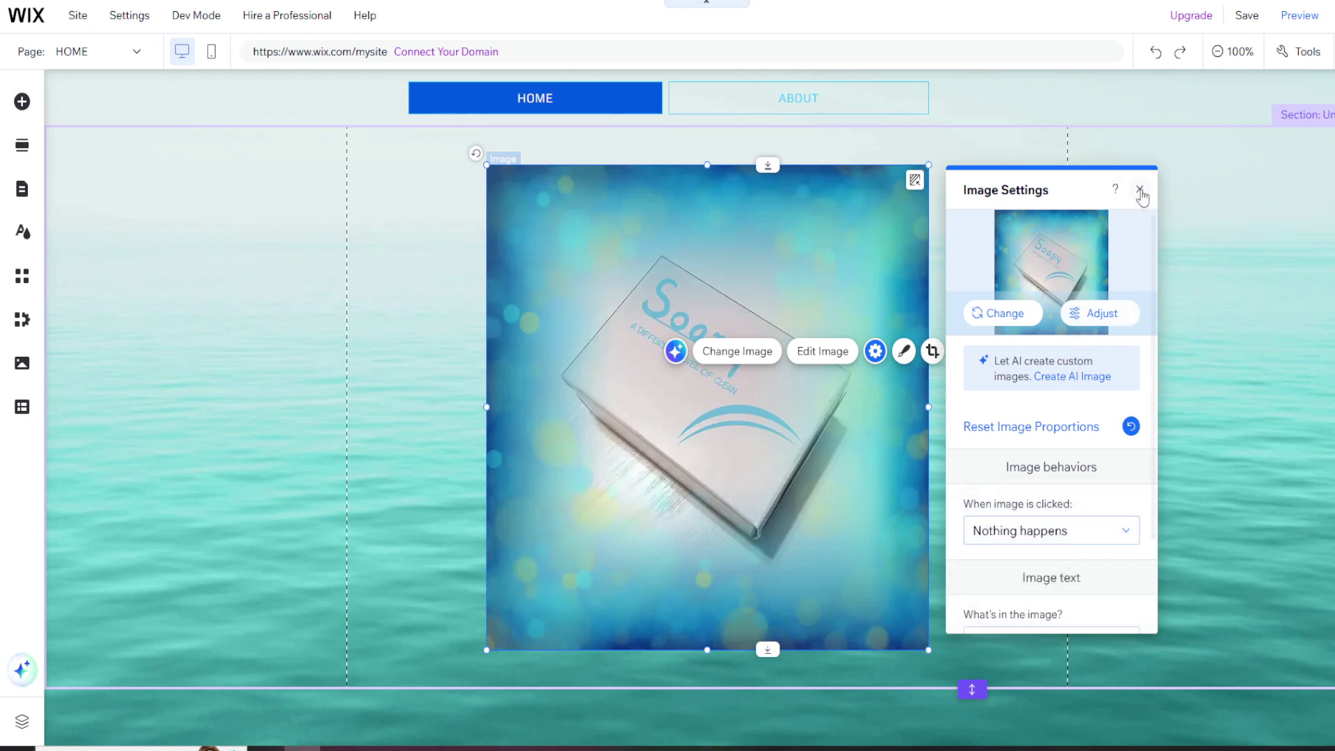
click(1139, 190)
click(452, 315)
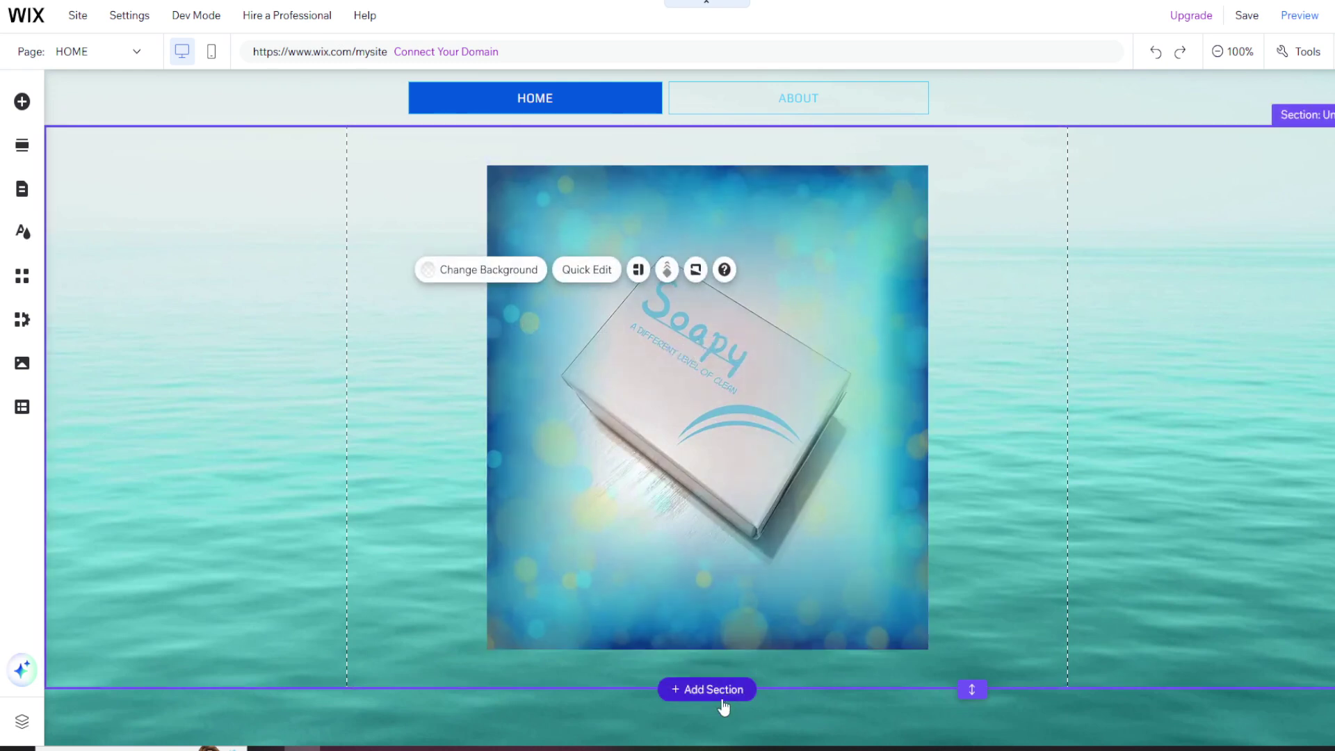
click(703, 715)
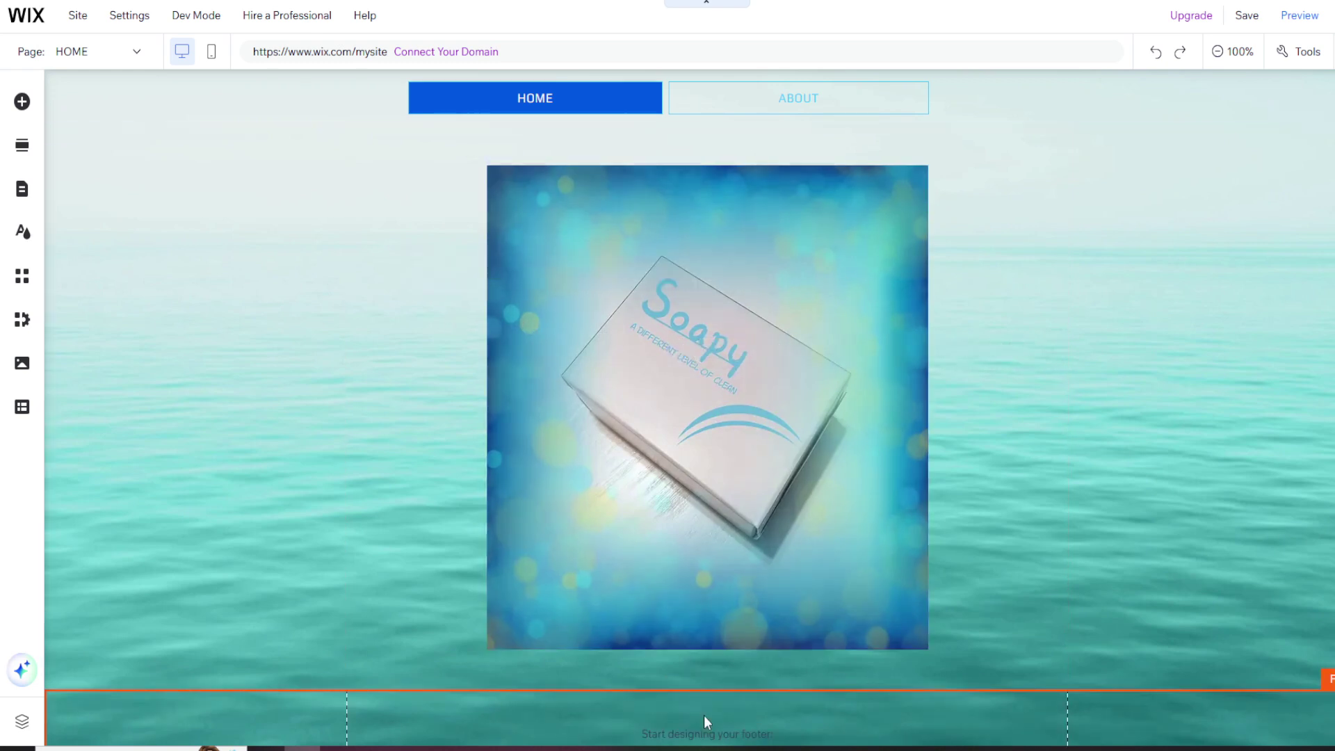
scroll(703, 714, down, 1)
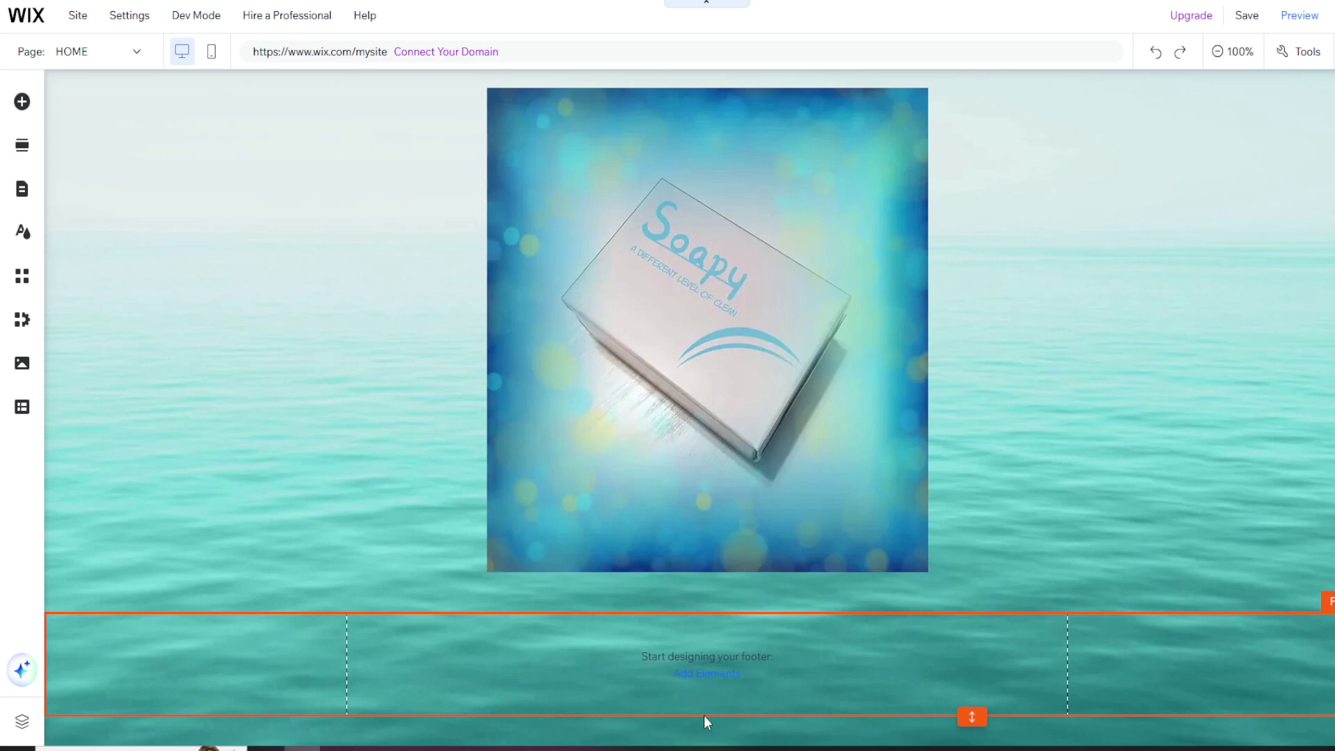
click(707, 674)
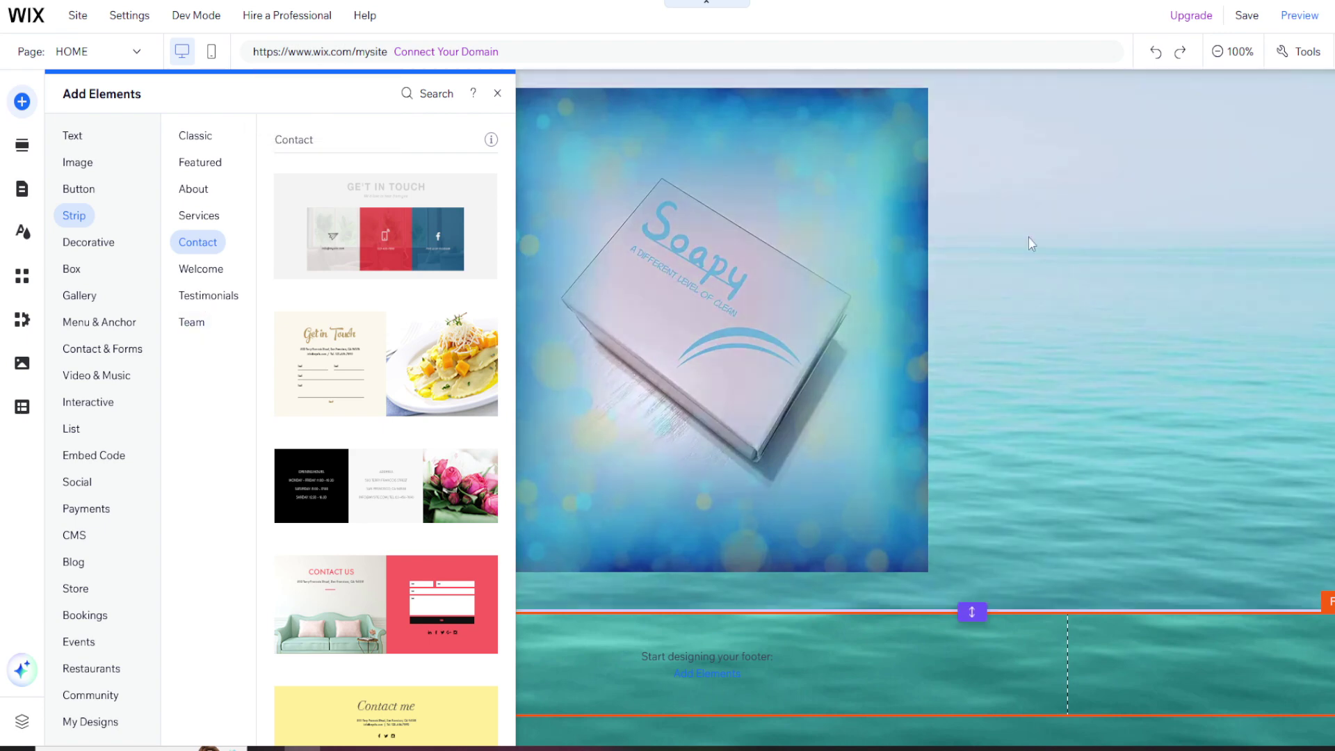
click(1029, 240)
scroll(406, 436, up, 1)
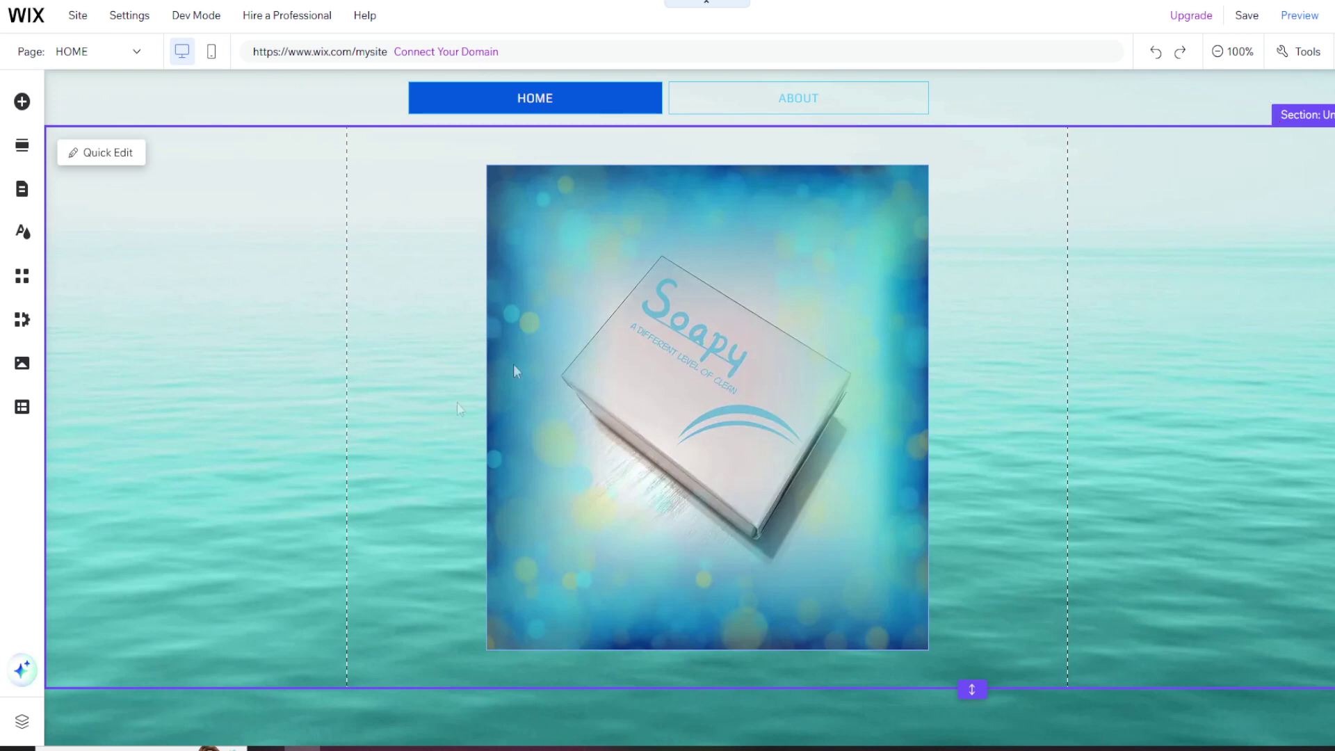
click(1296, 17)
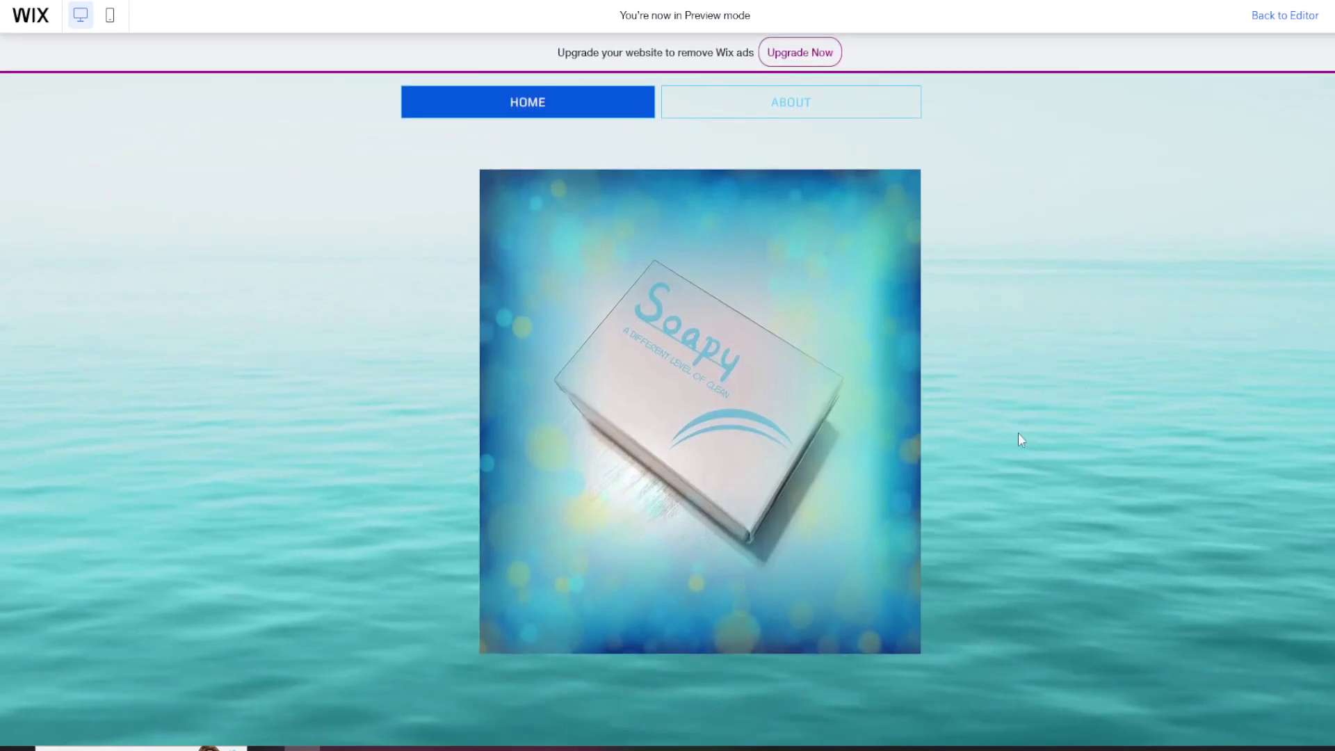
click(816, 114)
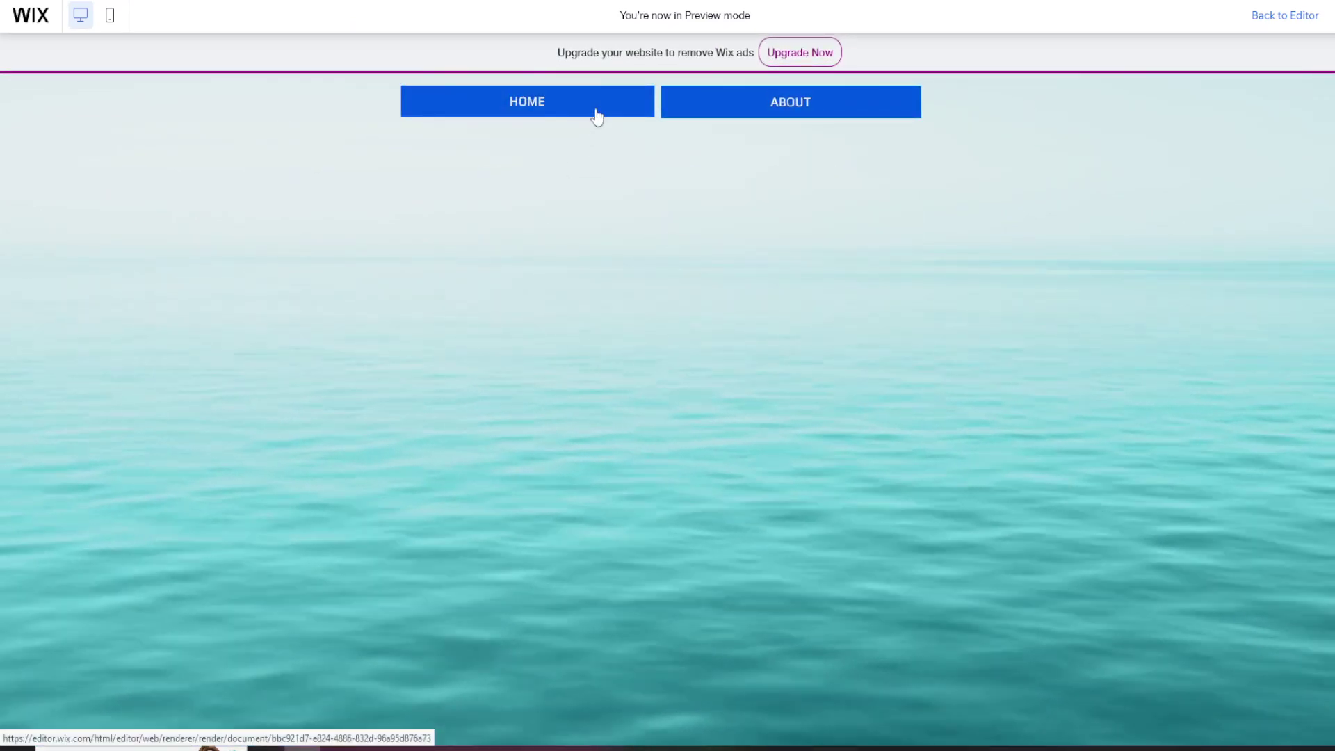
click(595, 113)
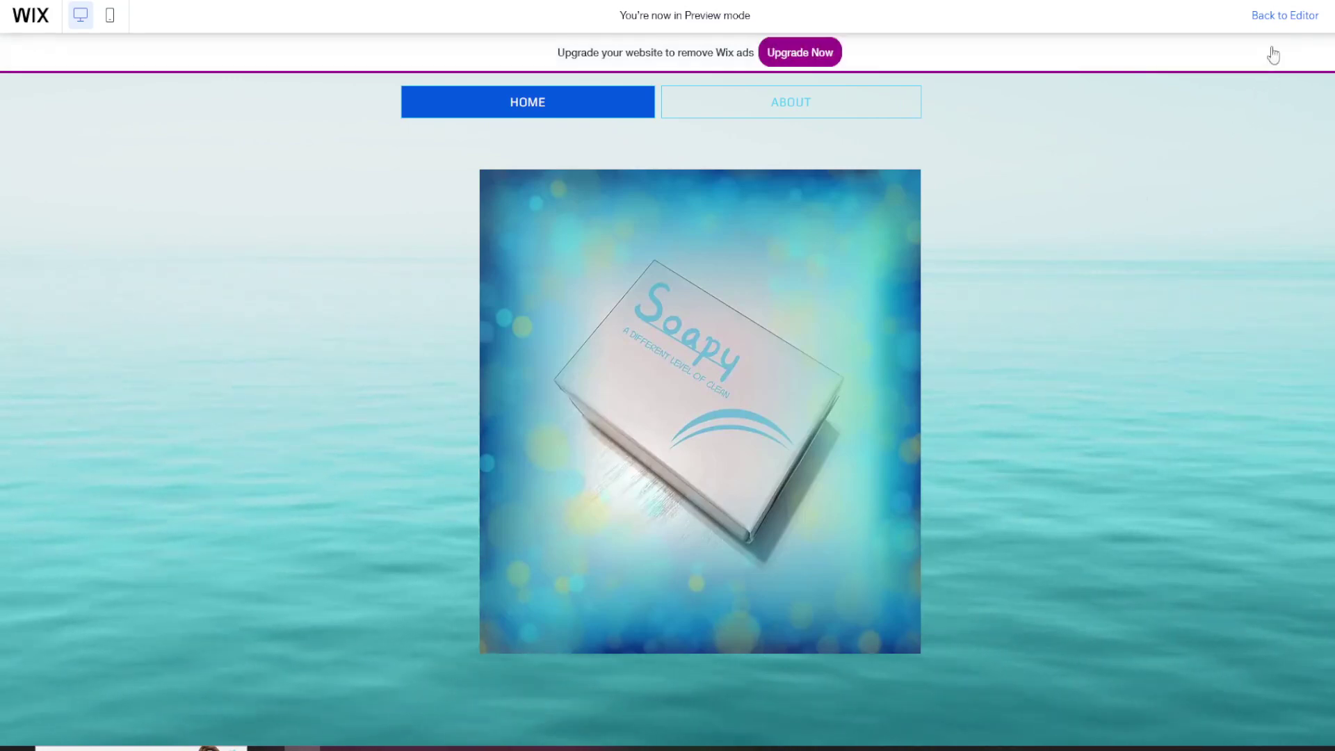
click(1285, 15)
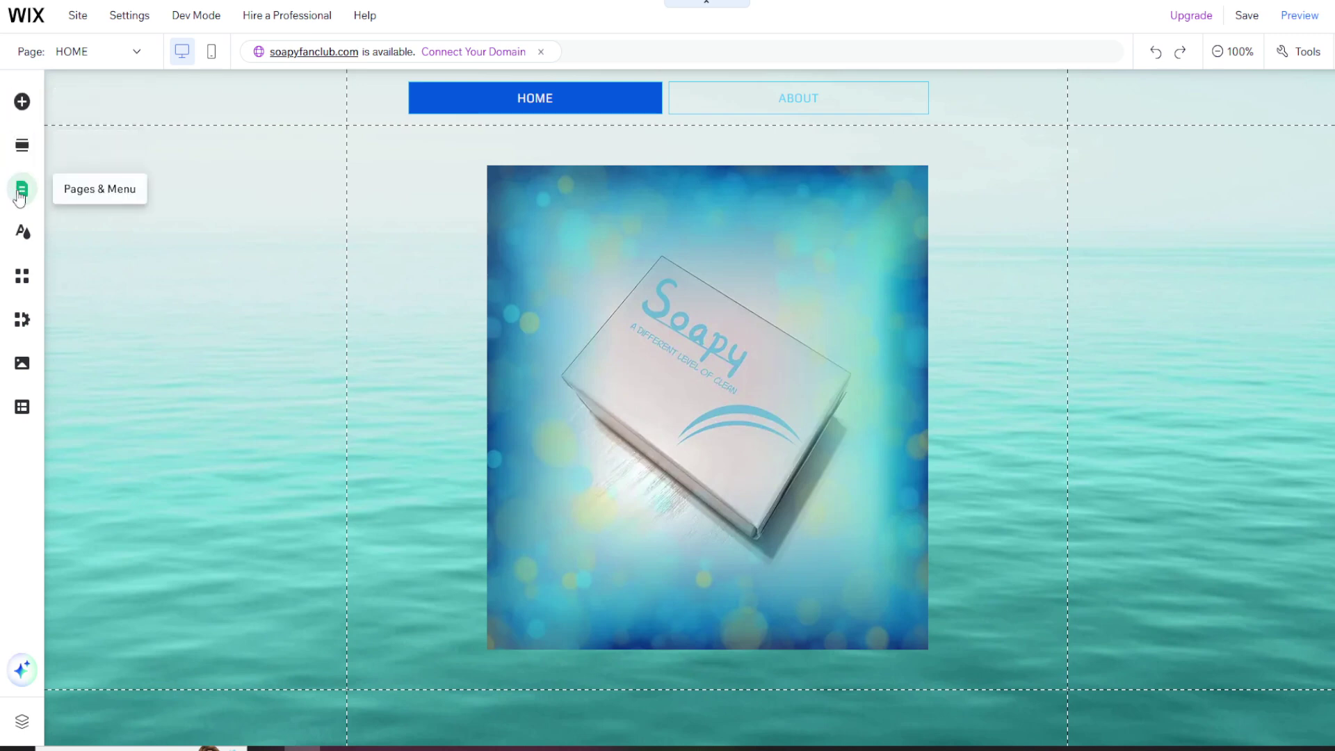
From Pages & Menu, add a new dynamic page using the General preset, creating an Items collection with three placeholder items
click(20, 197)
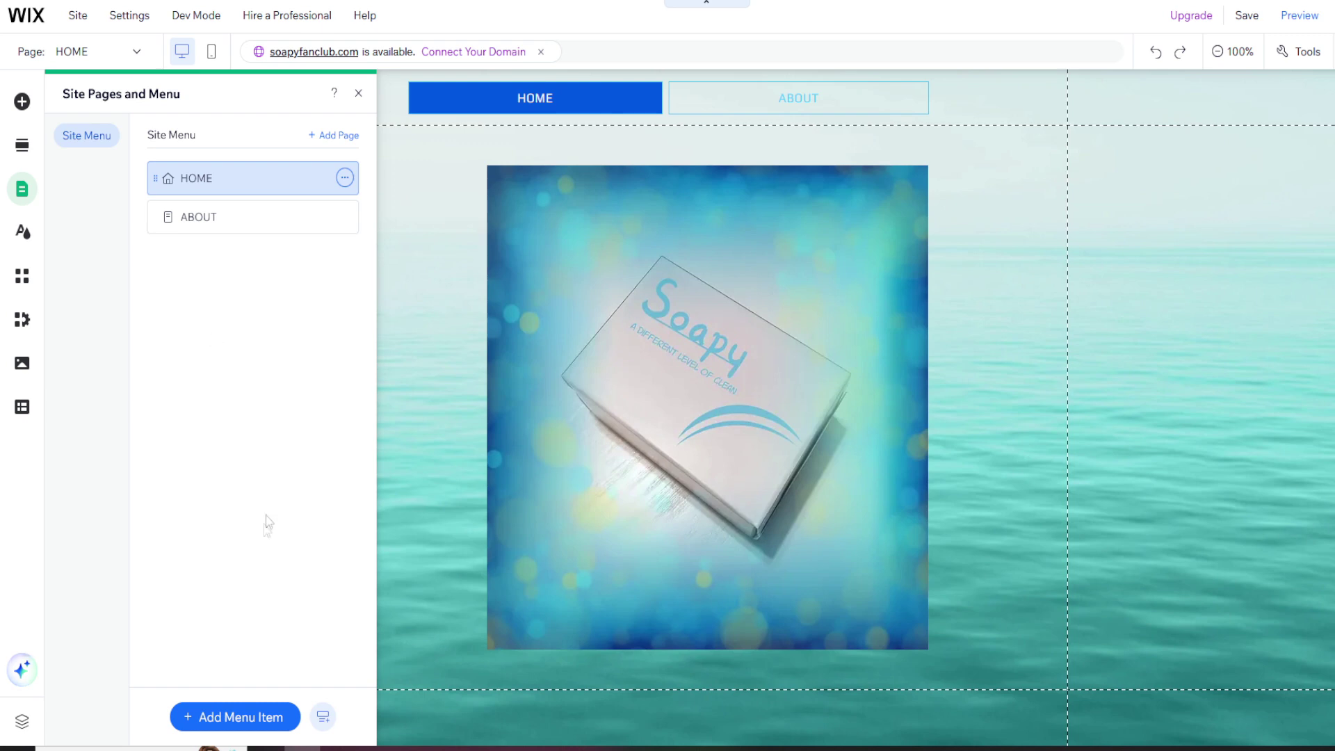
click(234, 720)
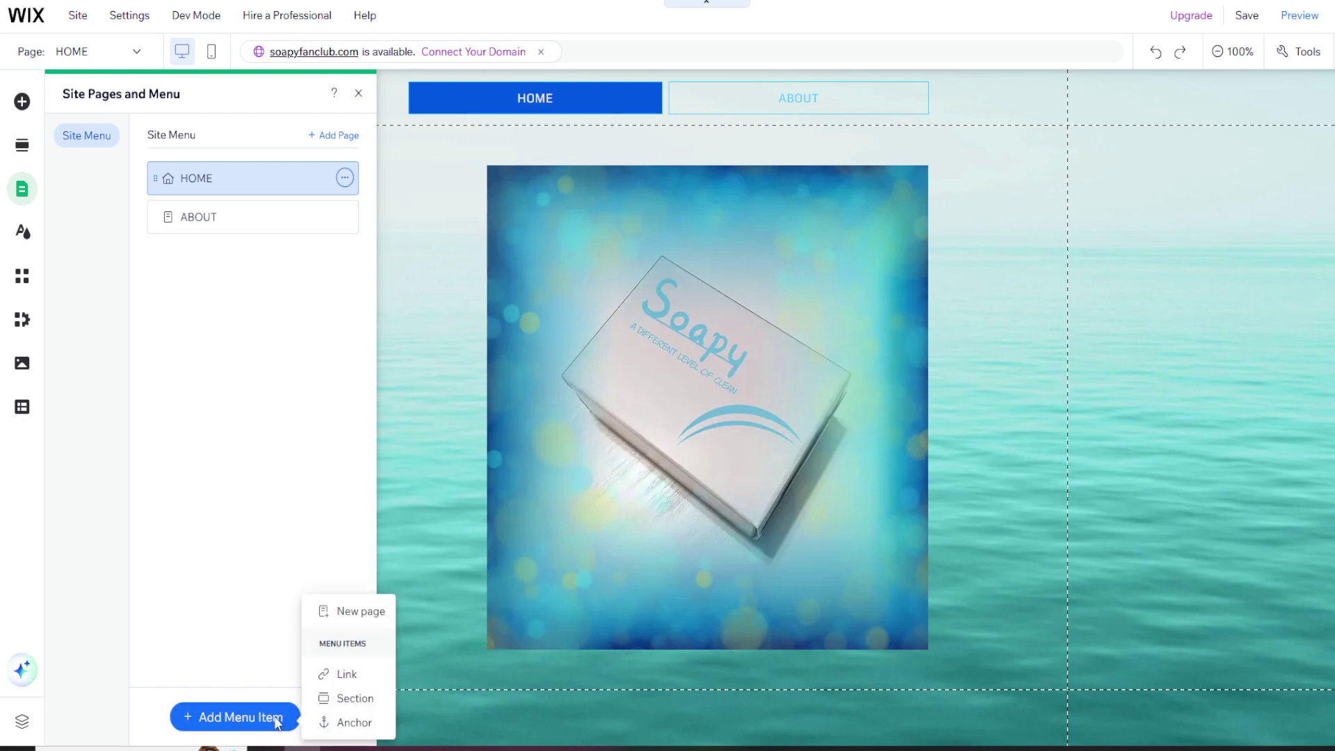
click(358, 612)
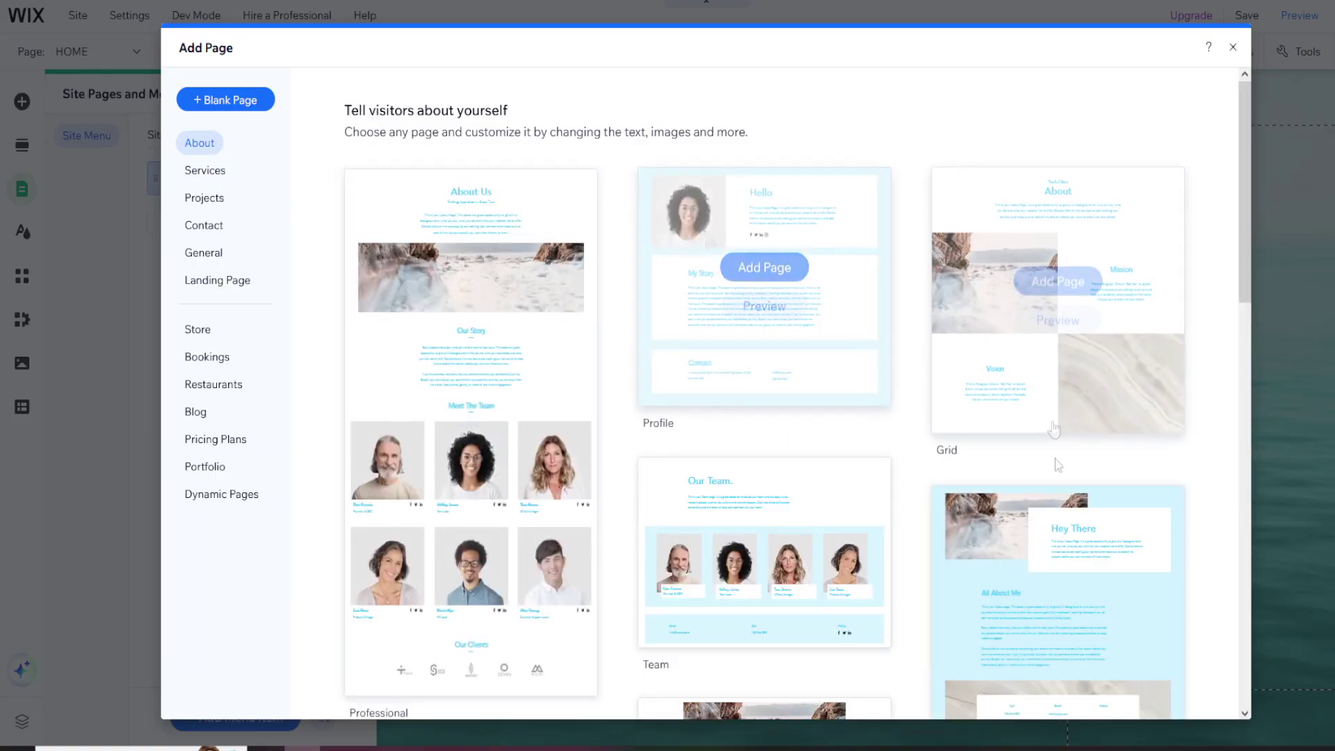
click(229, 494)
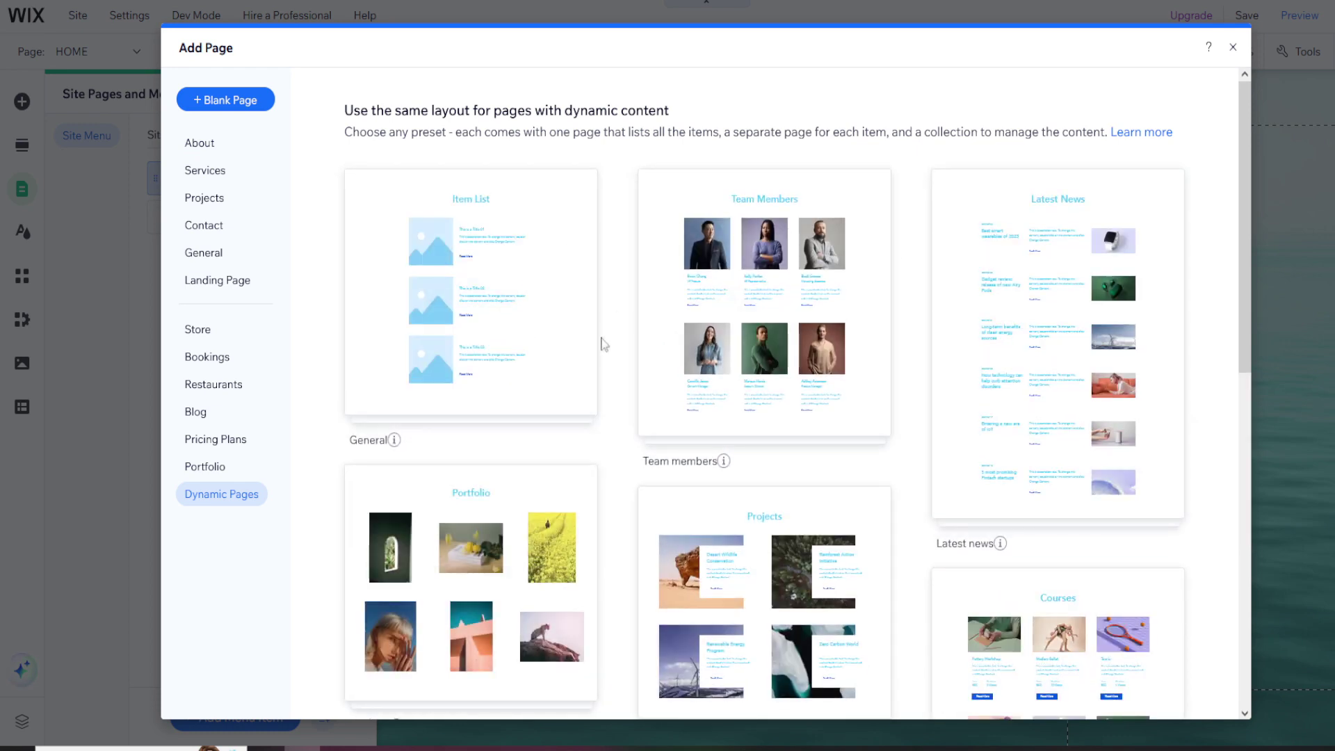
scroll(600, 347, down, 10)
scroll(605, 352, up, 10)
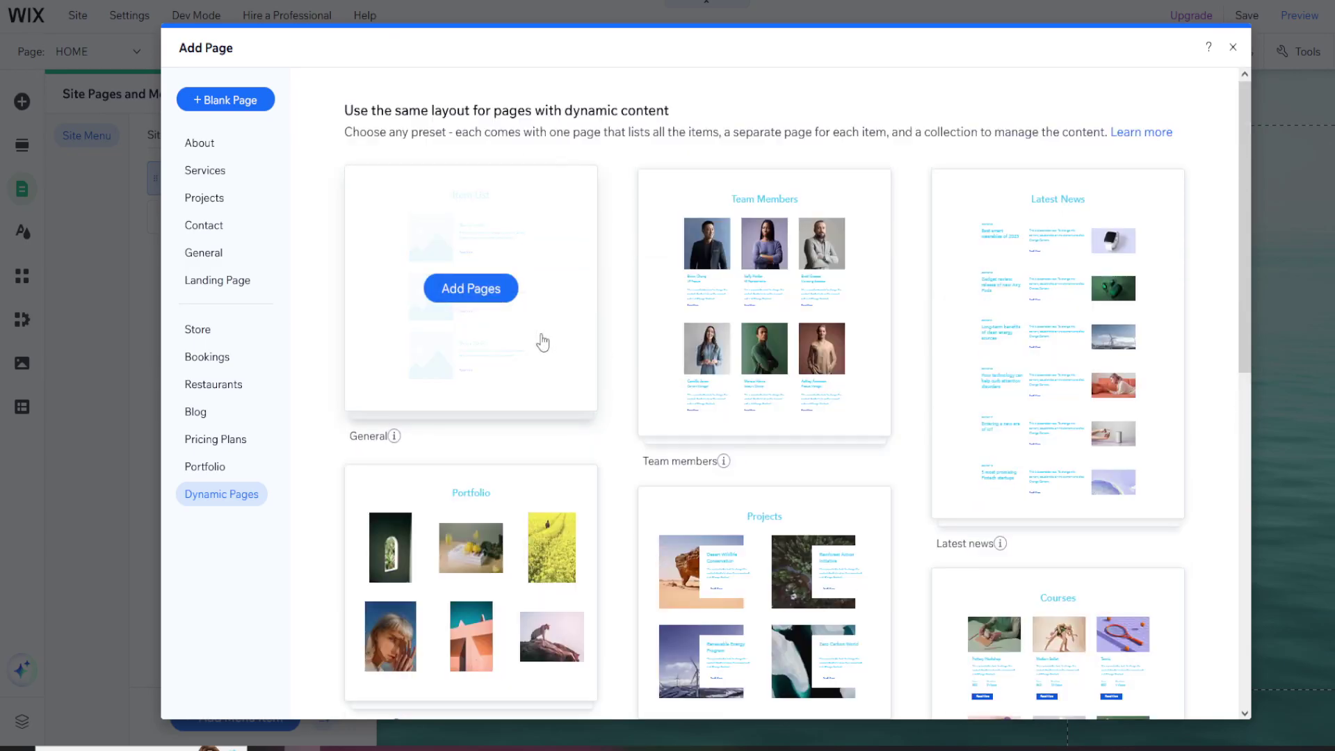
key(Escape)
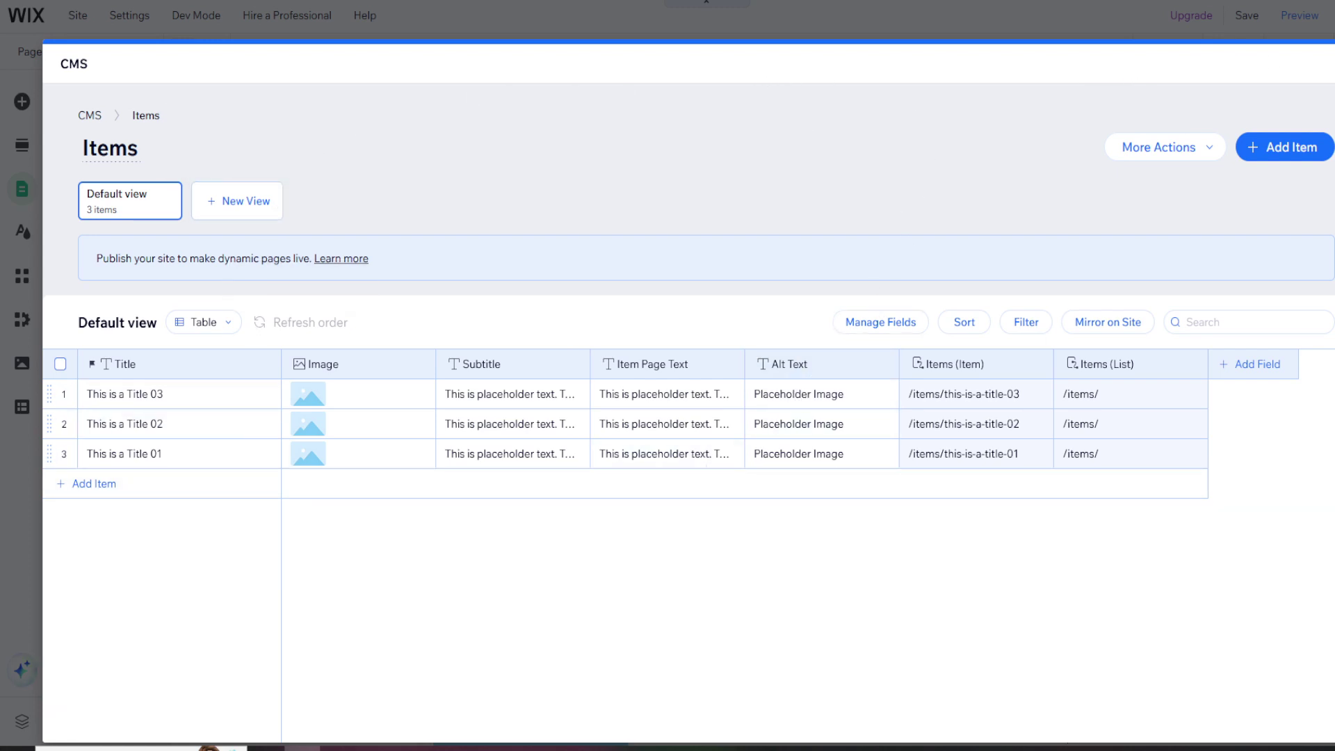
Close the Items window and pages list, then open the CMS collections and the Items collection's actions menu
key(Escape)
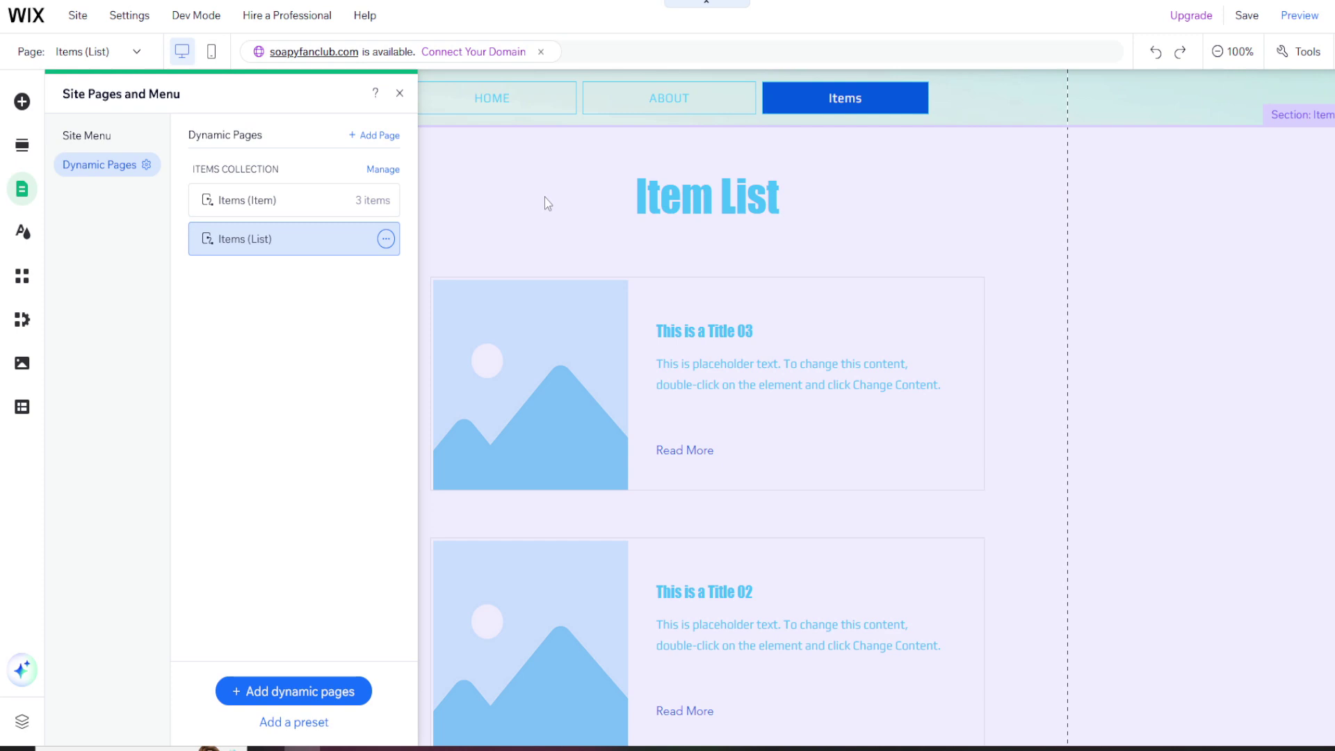
click(548, 203)
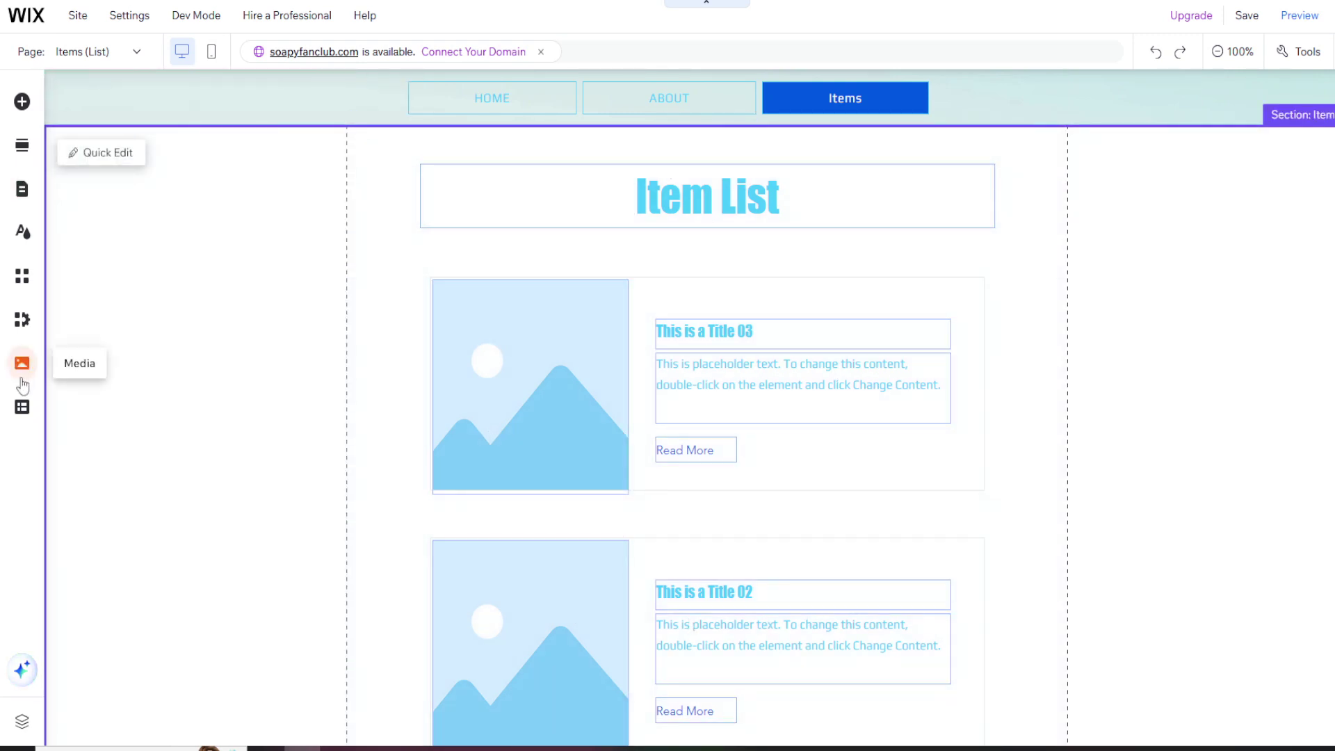
click(21, 409)
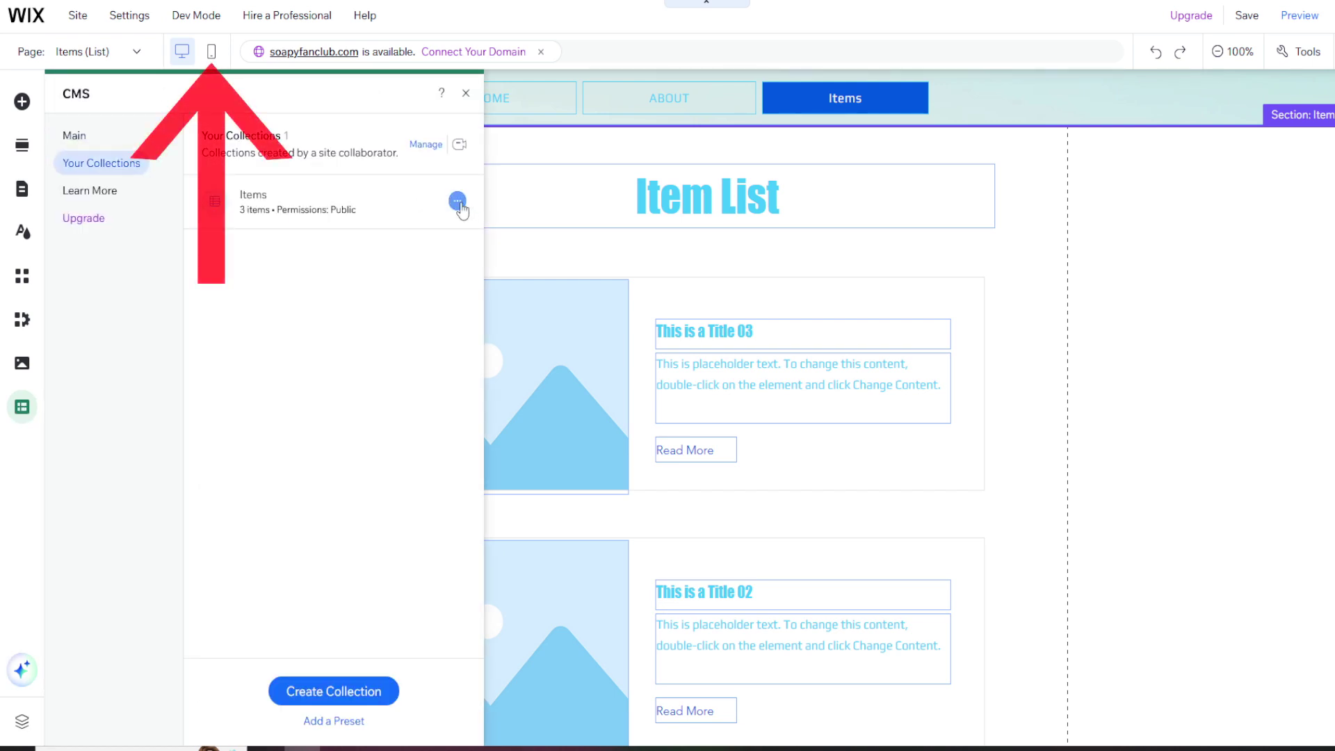
click(459, 203)
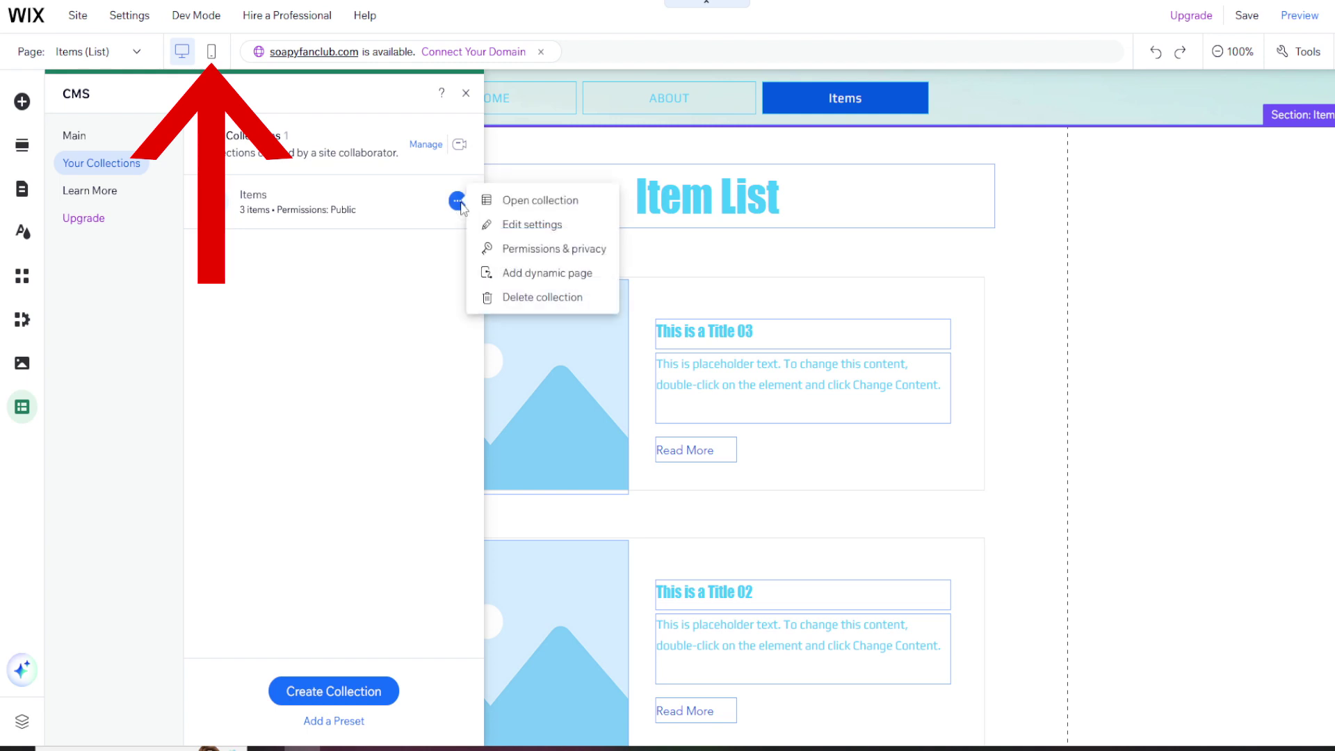